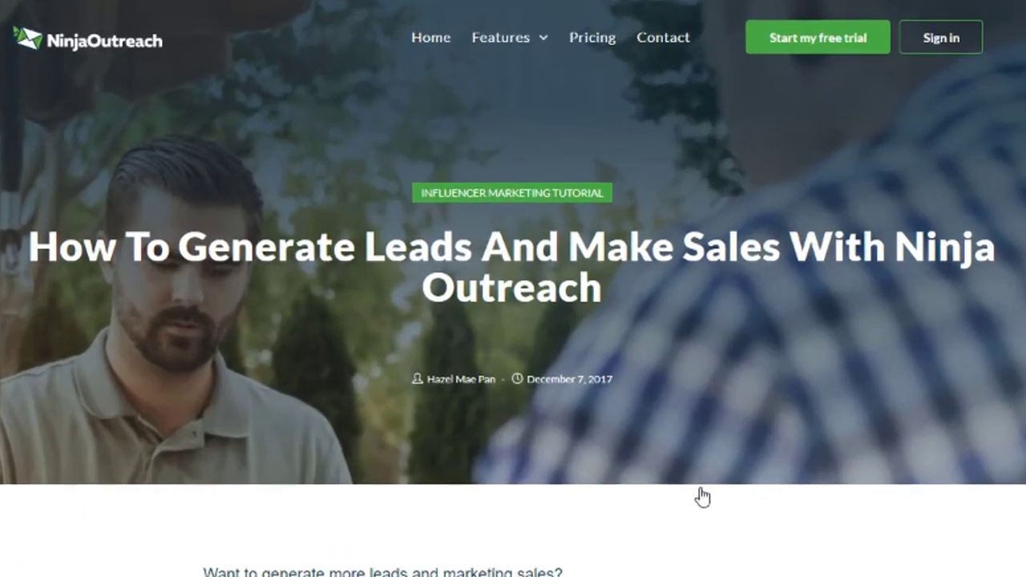
Highlight and deselect the blog post's heading text several times.
drag(35, 242, 608, 294)
click(611, 305)
click(7, 253)
click(640, 306)
click(605, 290)
drag(604, 285, 2, 263)
click(657, 310)
mouse_move(628, 310)
mouse_down()
mouse_move(252, 304)
mouse_move(30, 259)
mouse_move(73, 251)
mouse_move(614, 313)
mouse_up()
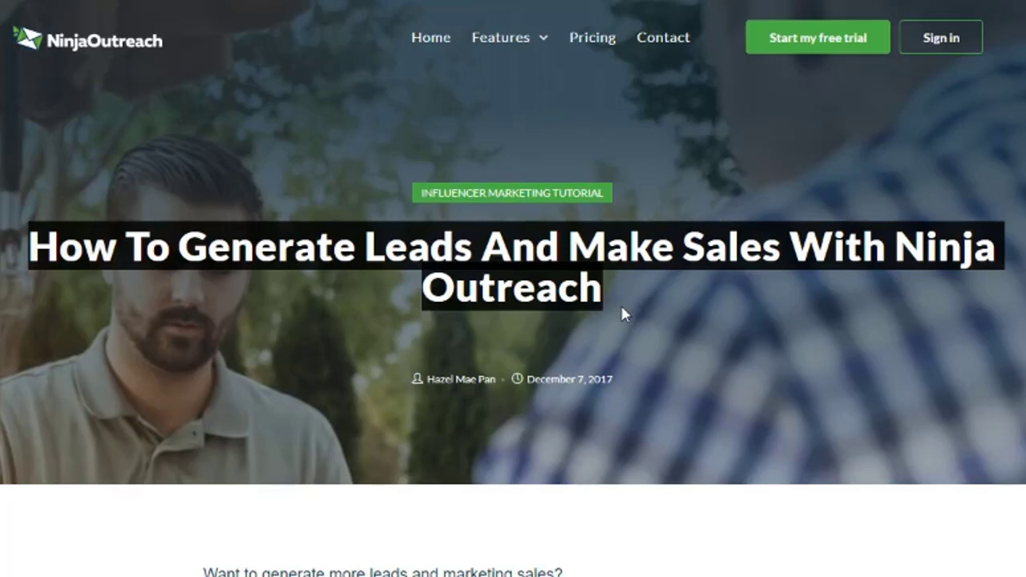
click(622, 308)
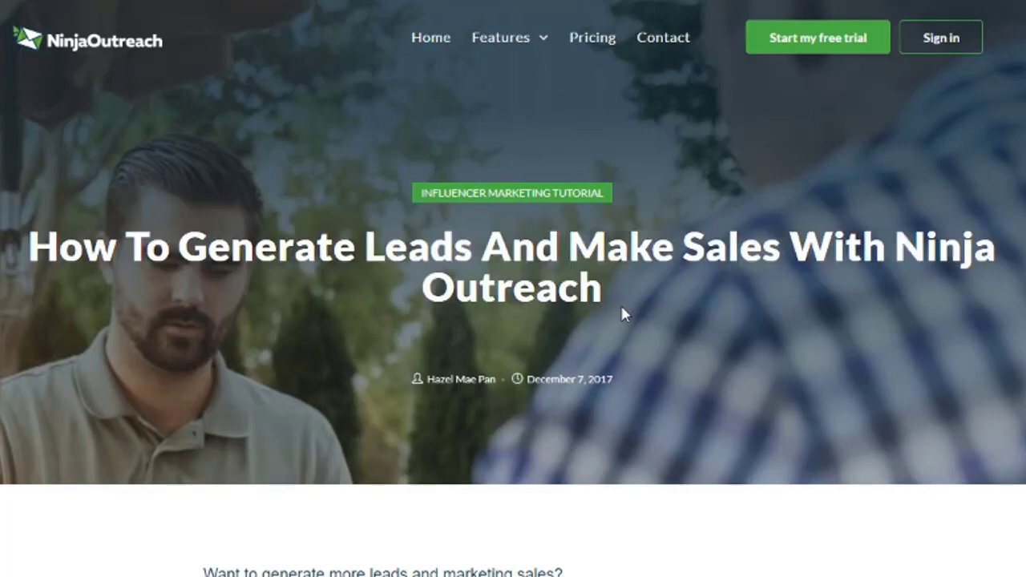
After one more heading highlight, switch to NinjaOutreach and bring up its Search menu.
drag(620, 303, 600, 295)
click(599, 293)
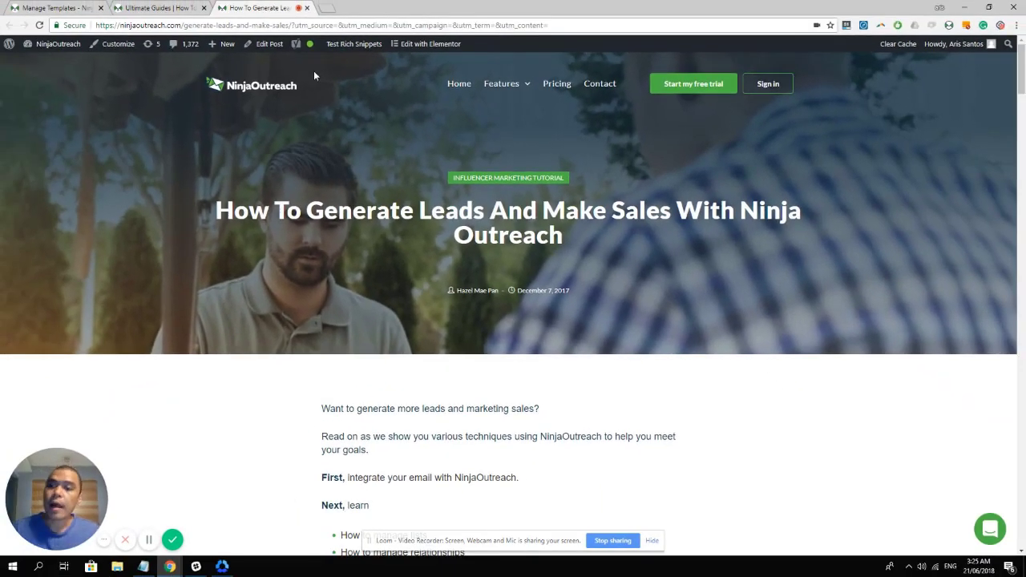
key(ctrl+1)
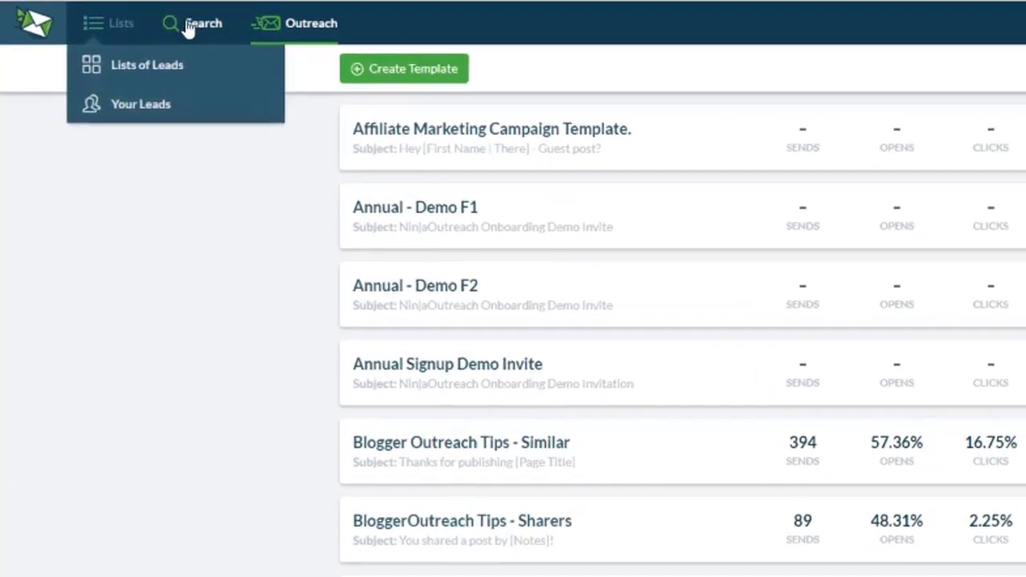
mouse_move(134, 46)
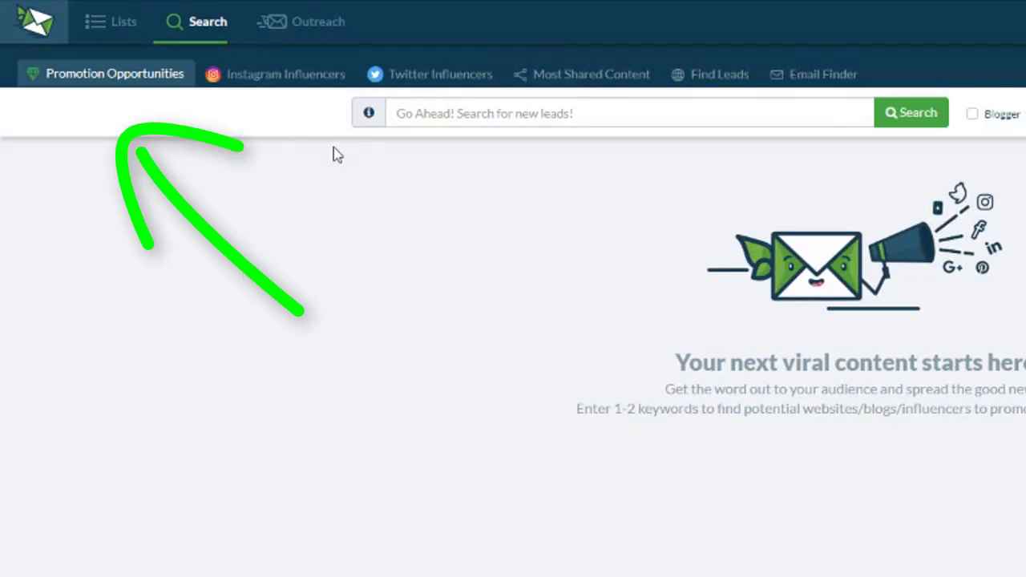
Search Promotion Opportunities for 'marketing' with results limited to companies.
click(443, 102)
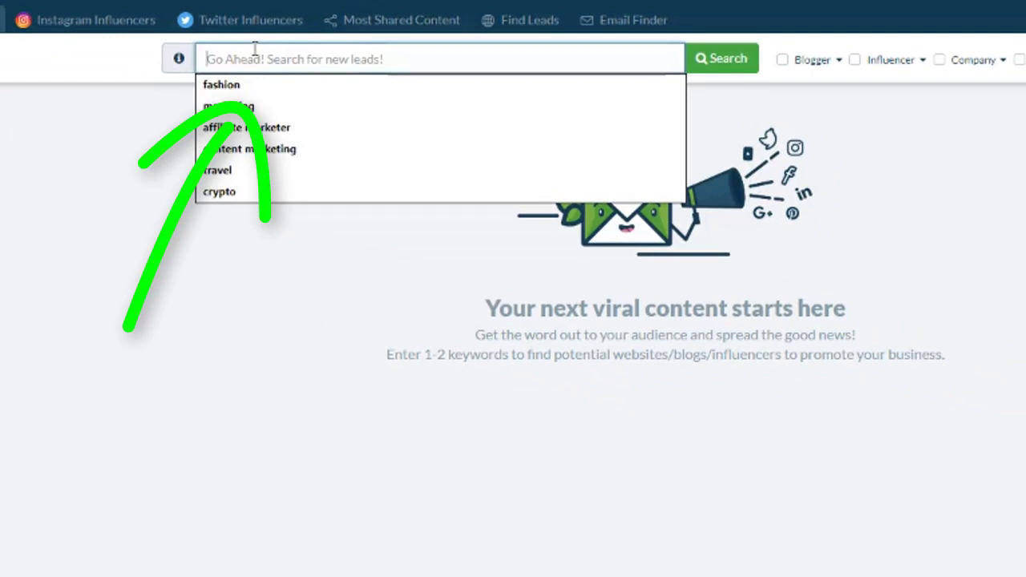
text(marketing)
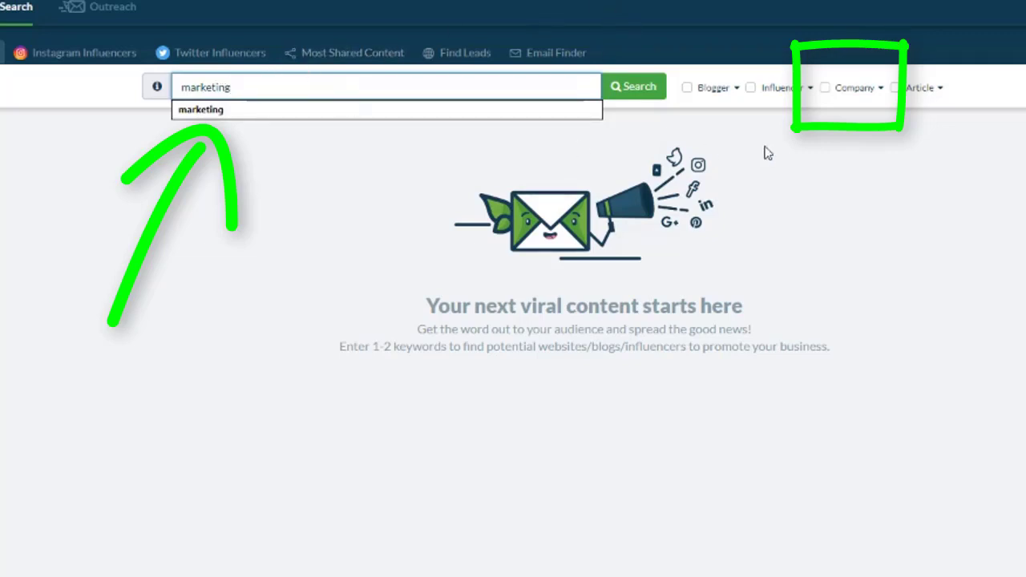
click(824, 88)
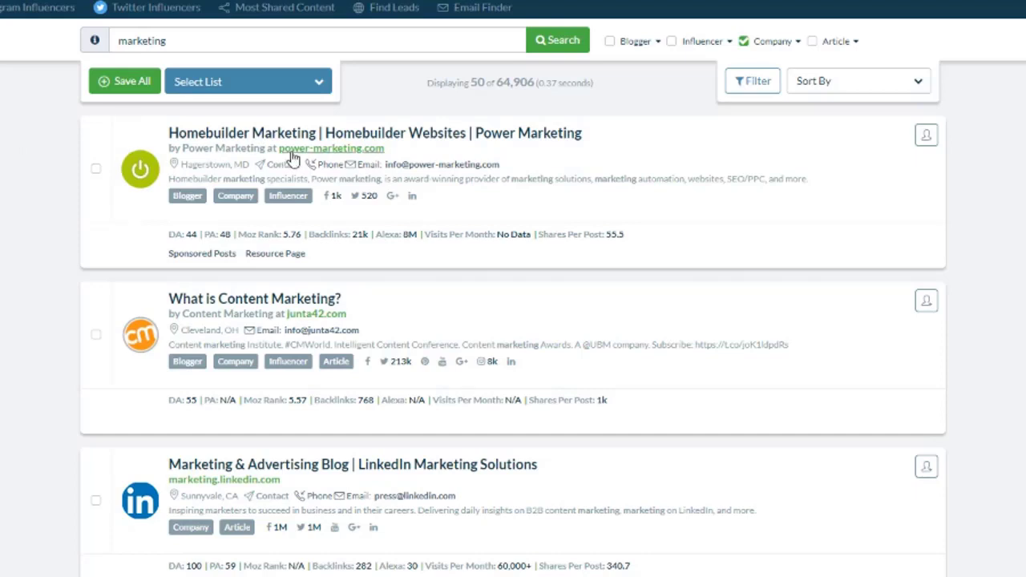
Open the Homebuilder Marketing lead's Power Marketing site in a new tab and scroll through it.
right_click(340, 141)
click(376, 145)
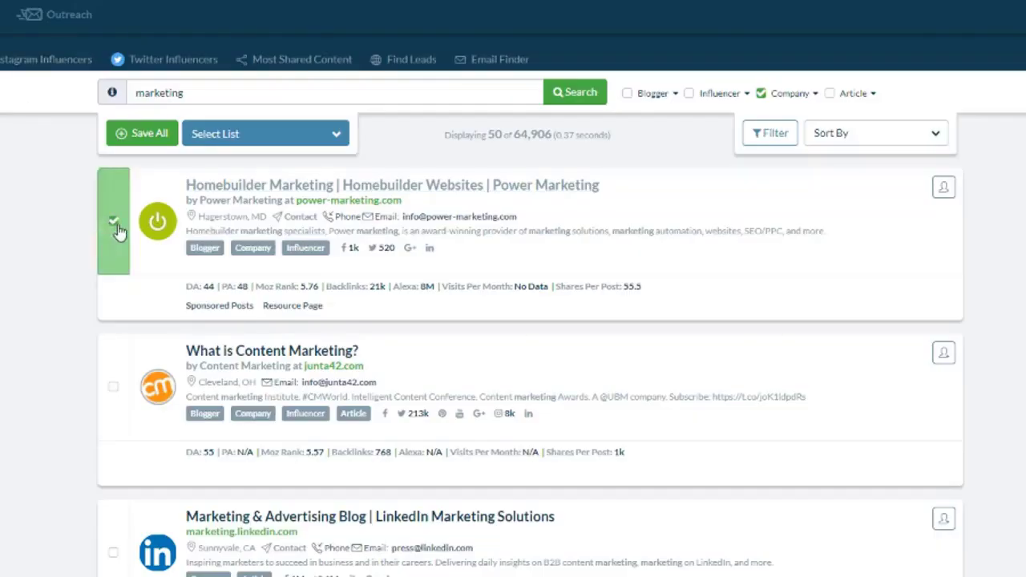
scroll(80, 463, down, 2)
scroll(80, 463, up, 2)
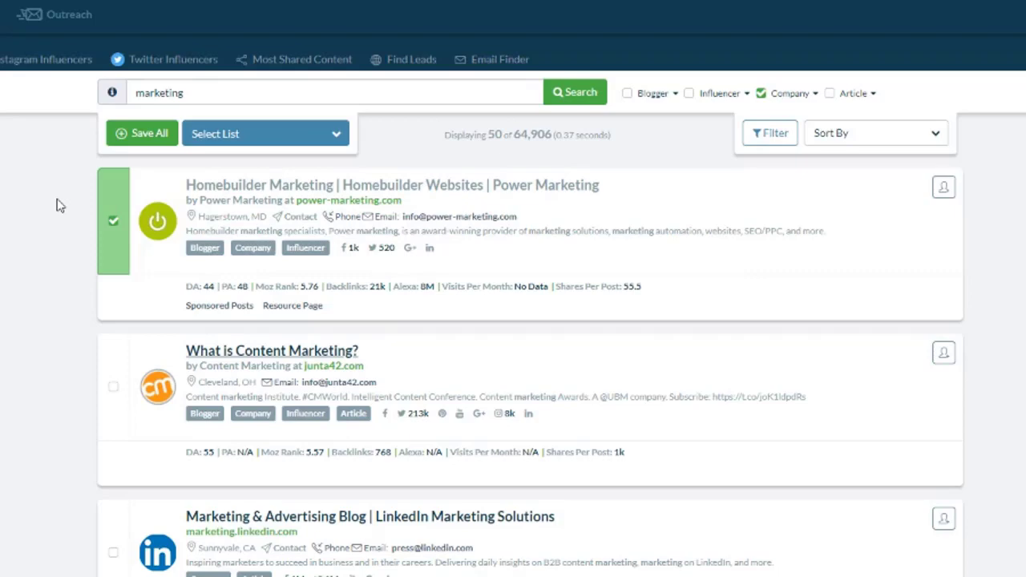
Tick the LinkedIn, BeSeen, Madison Inbound, 42 Content Marketing and Email Marketing Tool leads, then Save All.
scroll(147, 431, down, 4)
scroll(217, 428, up, 3)
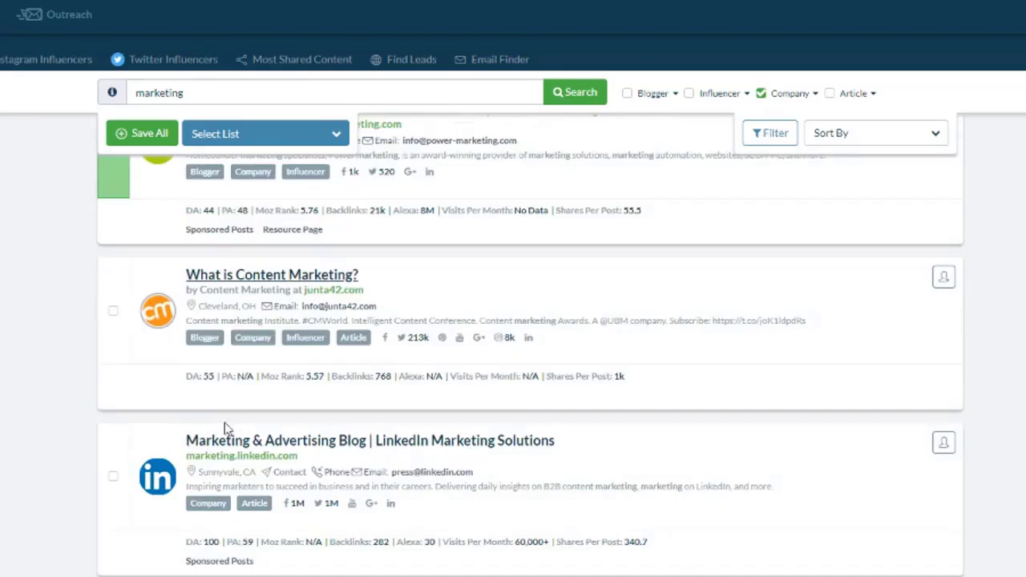
click(110, 476)
scroll(119, 407, down, 4)
click(111, 384)
scroll(197, 470, down, 5)
scroll(196, 470, down, 10)
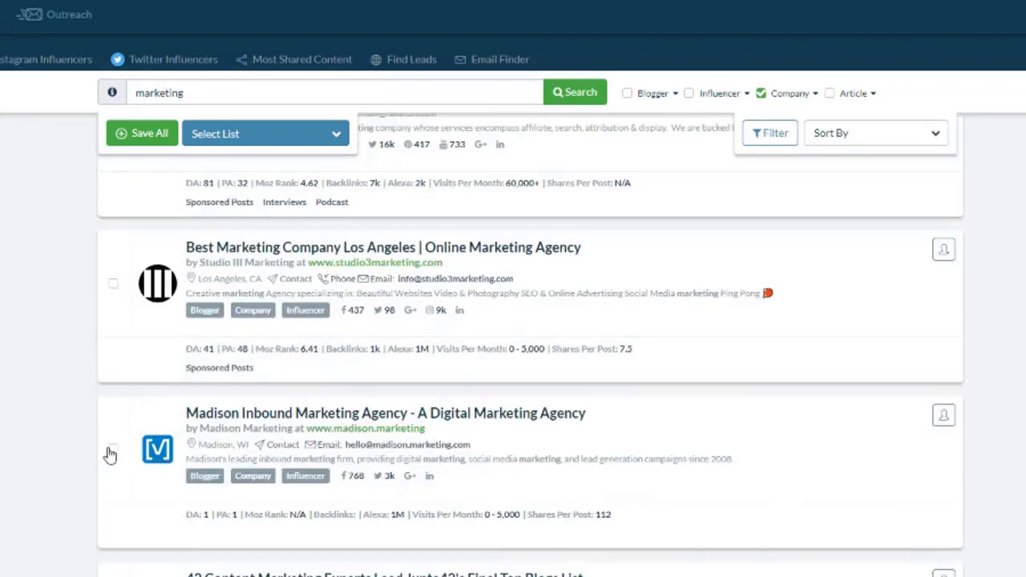
click(110, 453)
scroll(112, 524, down, 3)
scroll(112, 524, down, 1)
click(113, 311)
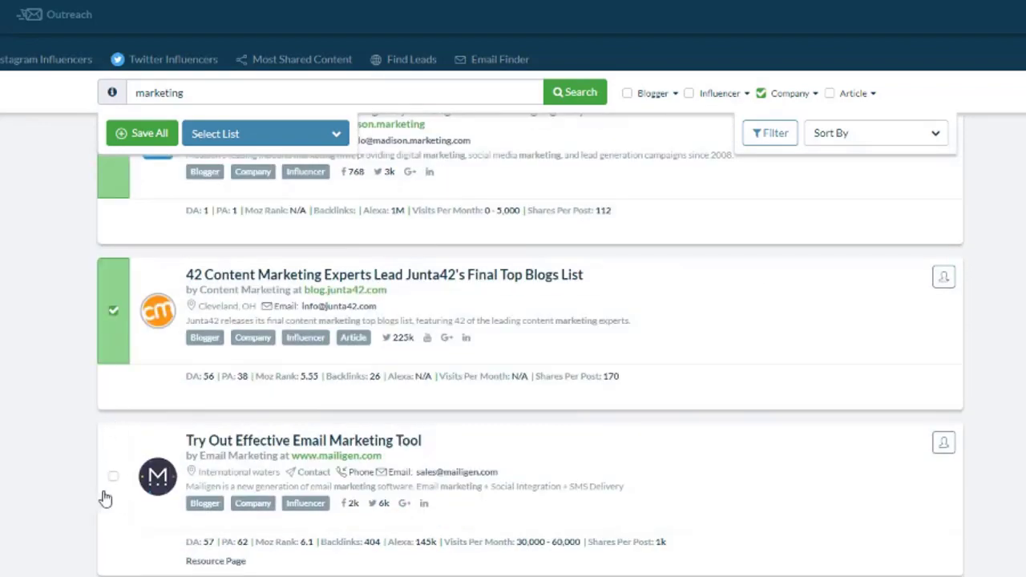
click(112, 480)
scroll(112, 484, up, 20)
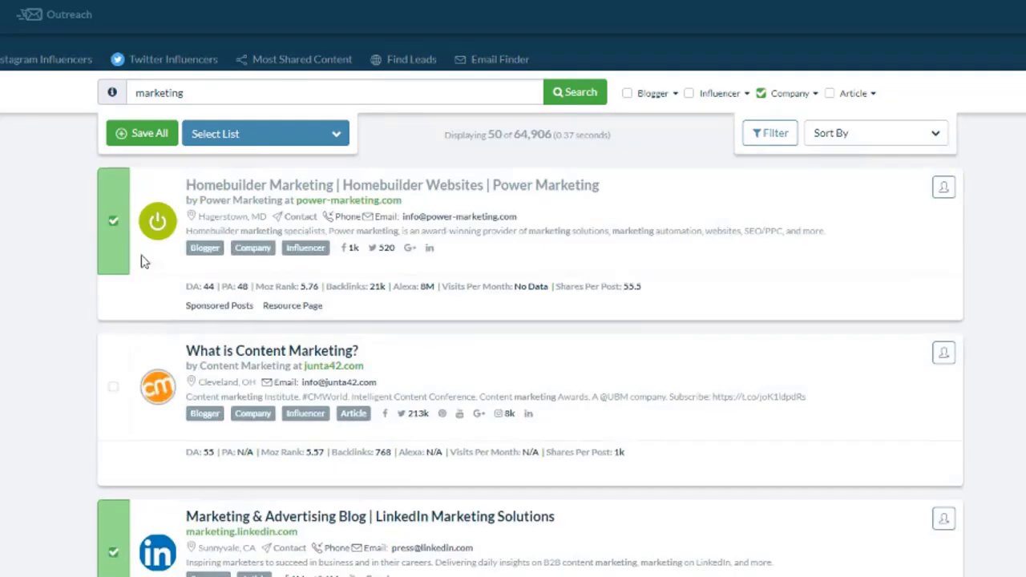
click(152, 134)
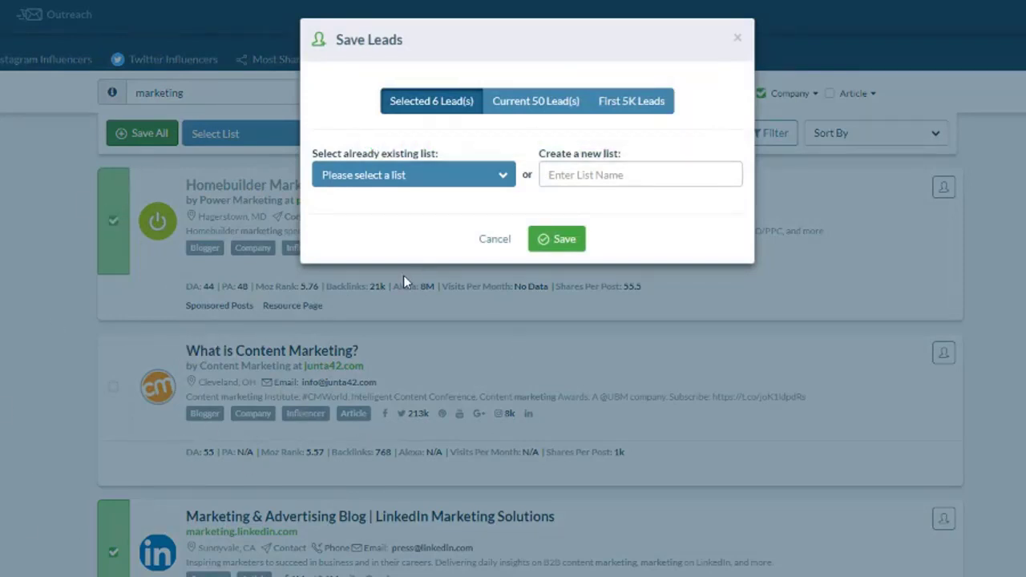
Choose the existing 'Ecommerce Keyword (20)' list as the destination in Save Leads.
click(583, 176)
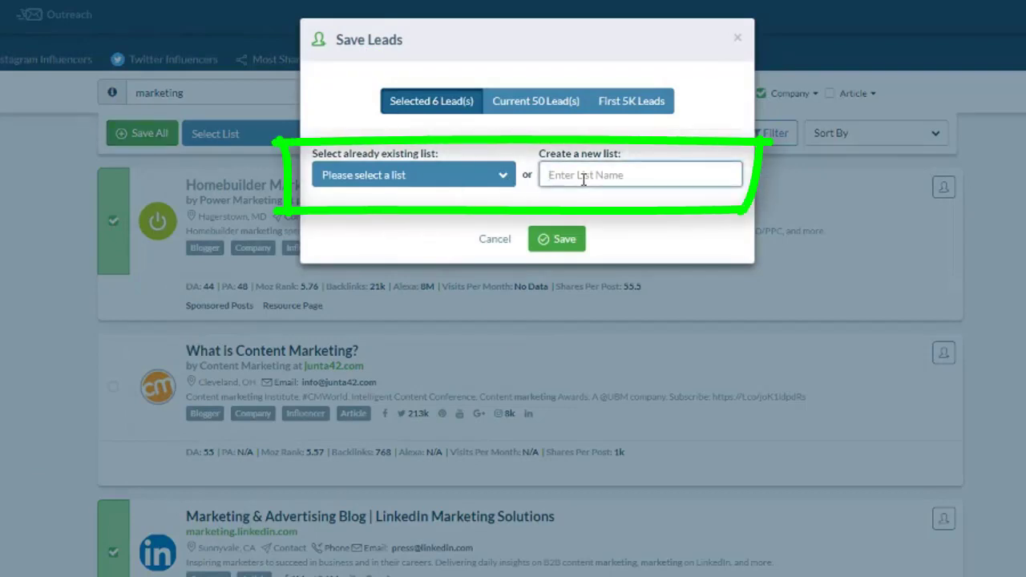
click(475, 189)
scroll(334, 385, down, 3)
scroll(334, 349, up, 2)
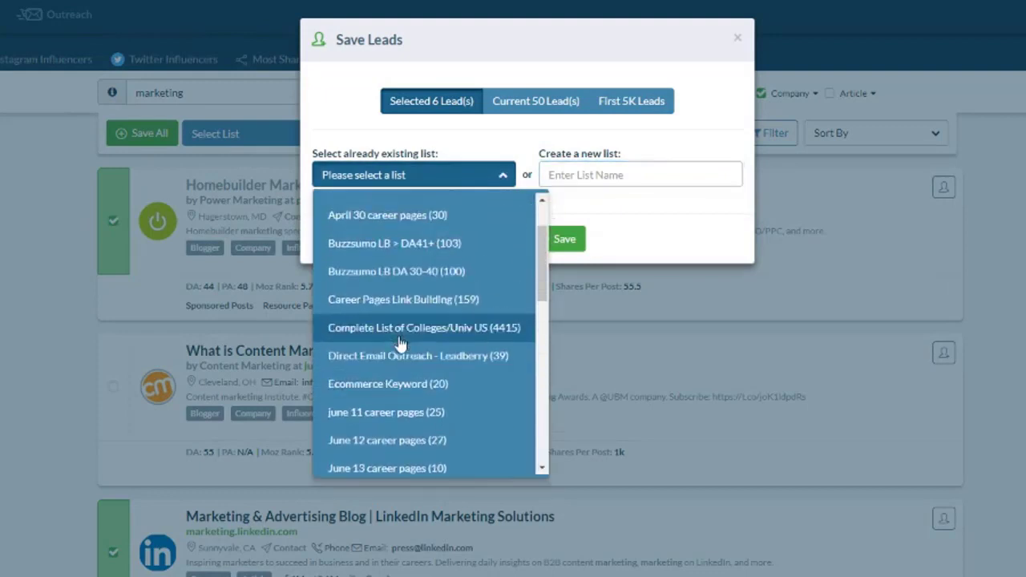
scroll(396, 363, down, 3)
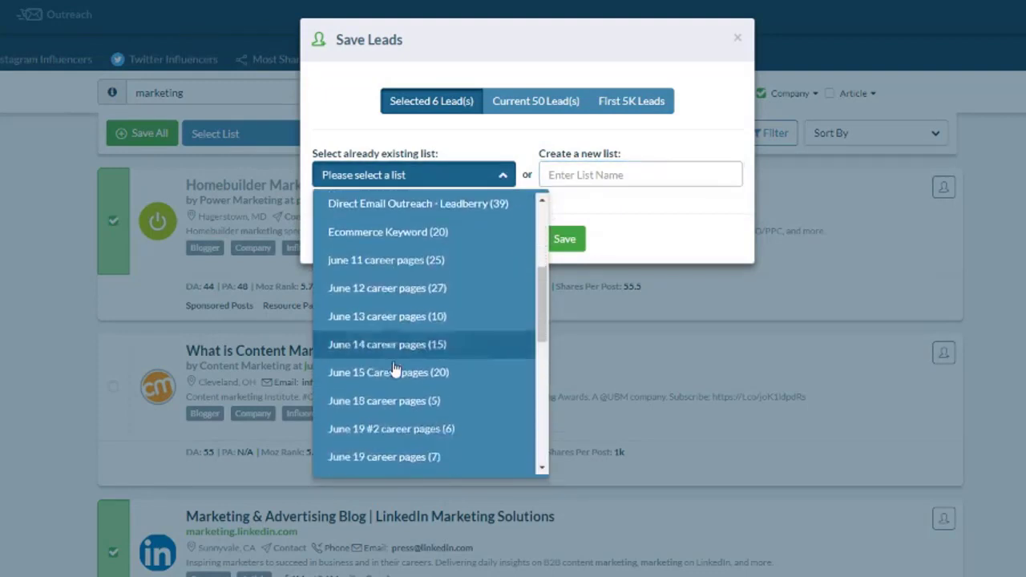
scroll(397, 370, up, 3)
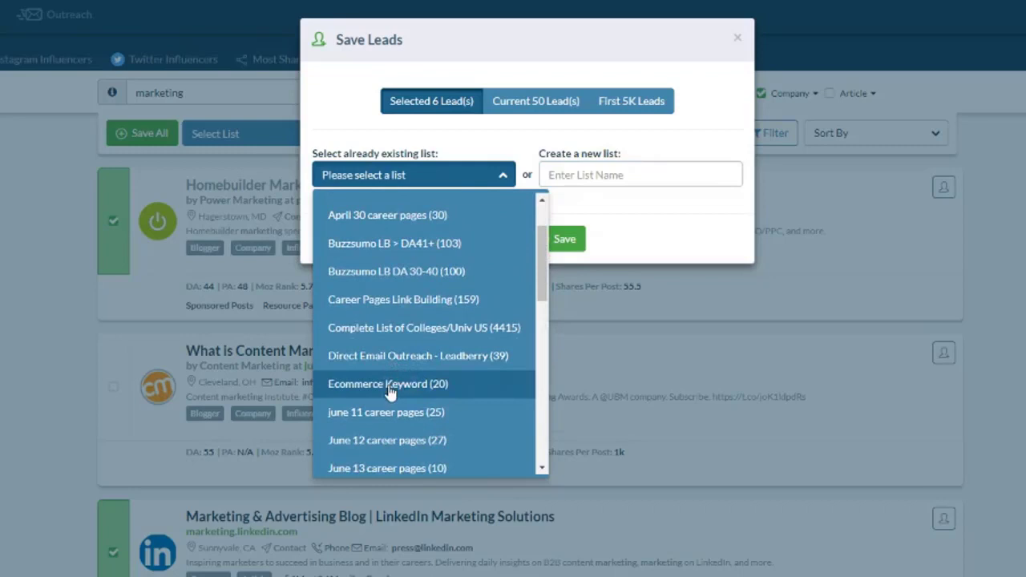
click(393, 386)
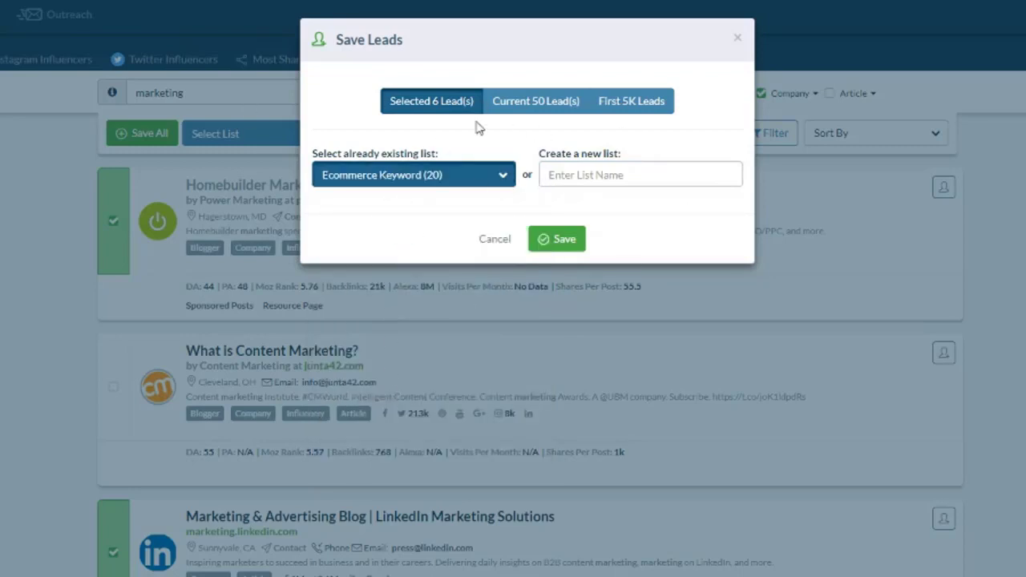
Save the six leads to Ecommerce Keyword, now 26 leads, and scroll the marketing results.
click(559, 240)
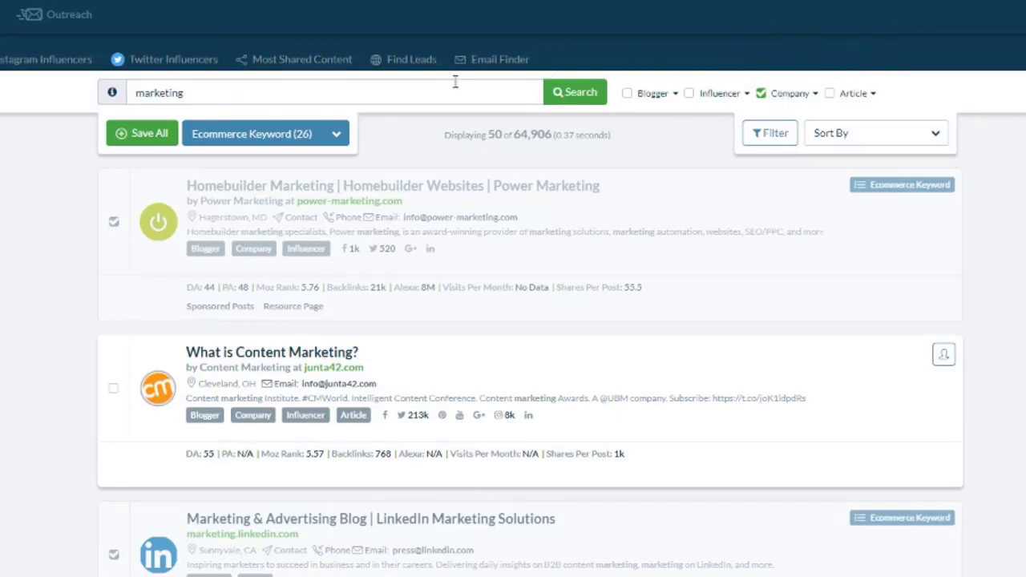
click(209, 95)
key(Return)
scroll(205, 348, down, 7)
scroll(226, 345, down, 4)
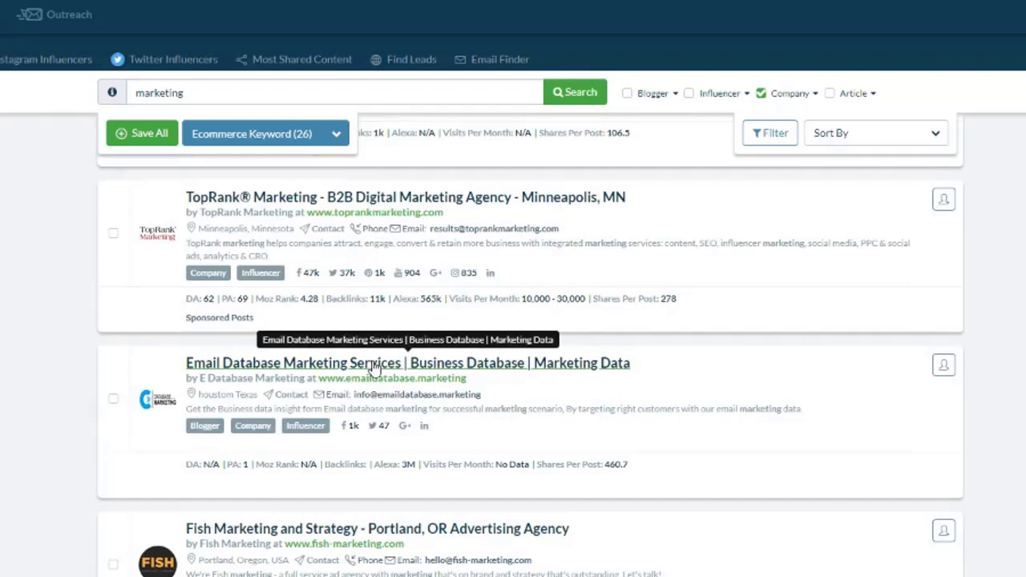
scroll(279, 336, down, 1)
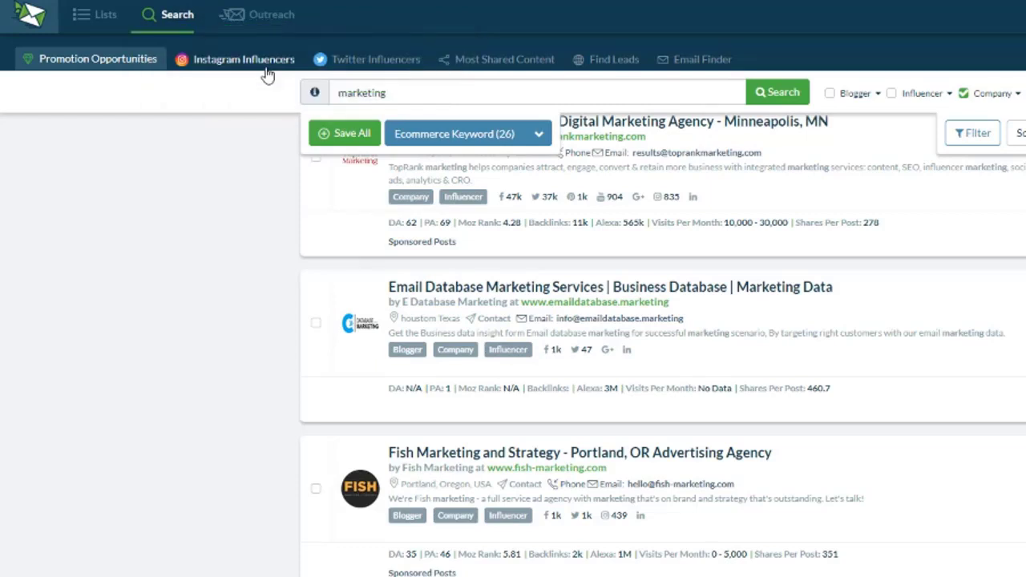
Search Instagram Influencers for 'ecommerce' with Exact Match and the Executive filter.
click(261, 71)
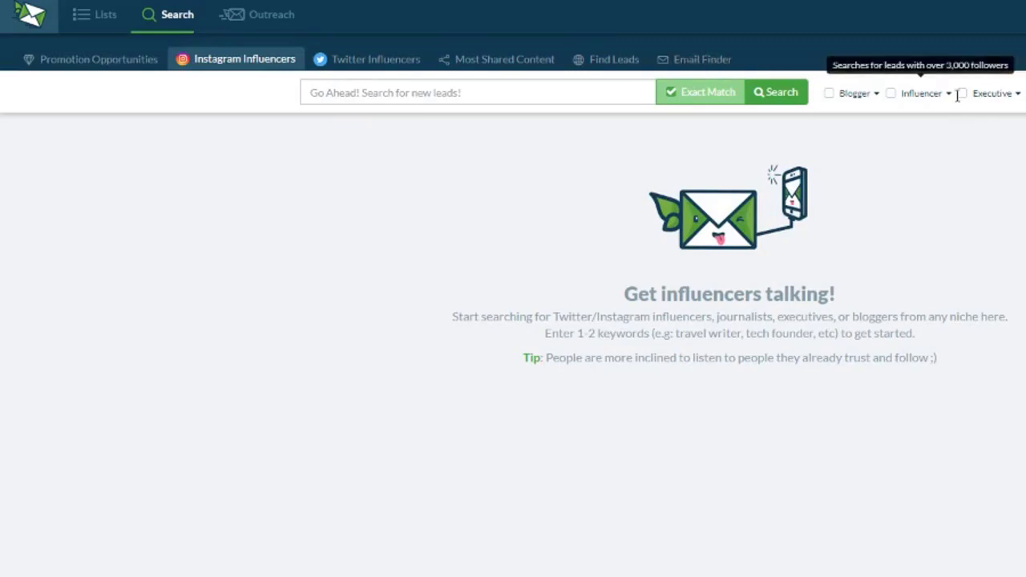
click(746, 83)
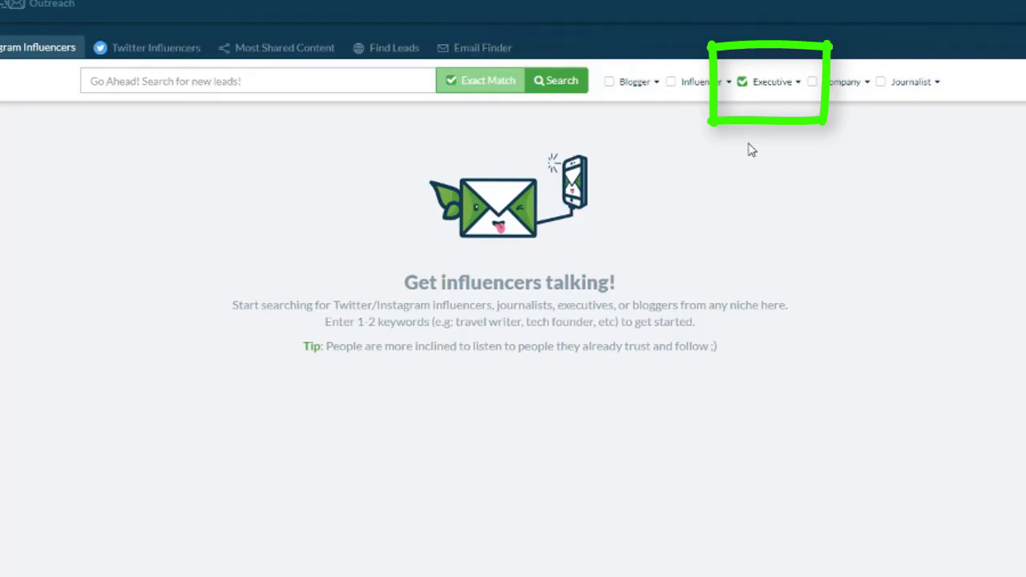
click(294, 83)
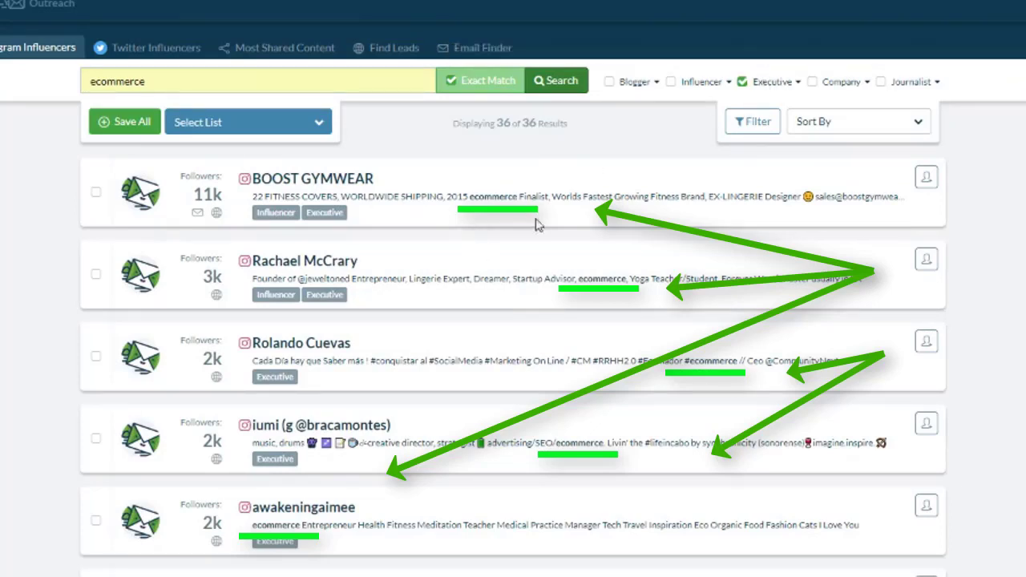
Scroll the Instagram results and highlight the total of 36 executive leads.
scroll(399, 262, down, 5)
scroll(398, 263, down, 5)
scroll(399, 261, up, 15)
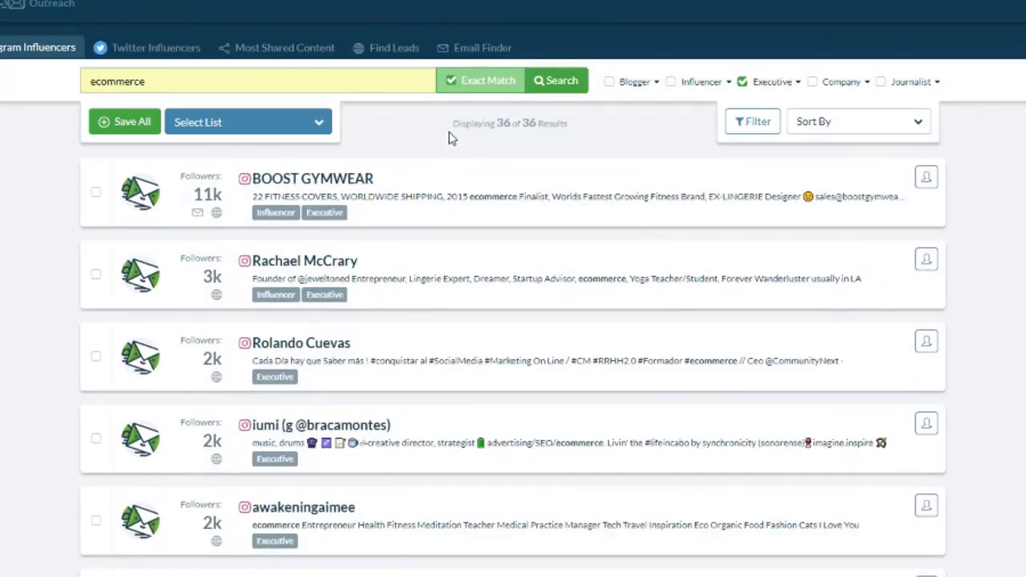
drag(450, 125, 624, 120)
click(563, 125)
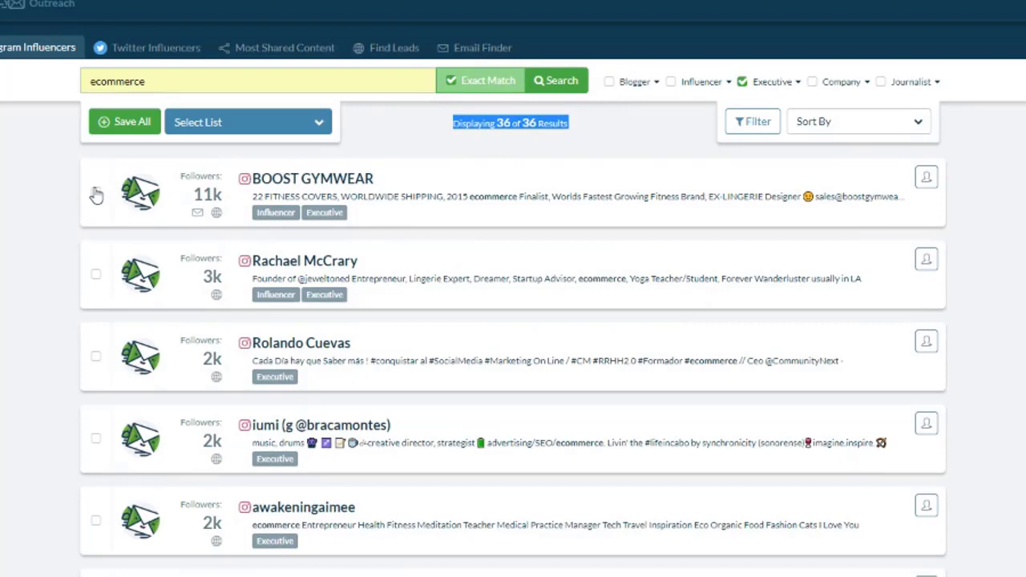
Save all 36 leads into the 'Ecommerce Keyword (26)' list, bringing it to 62.
click(128, 128)
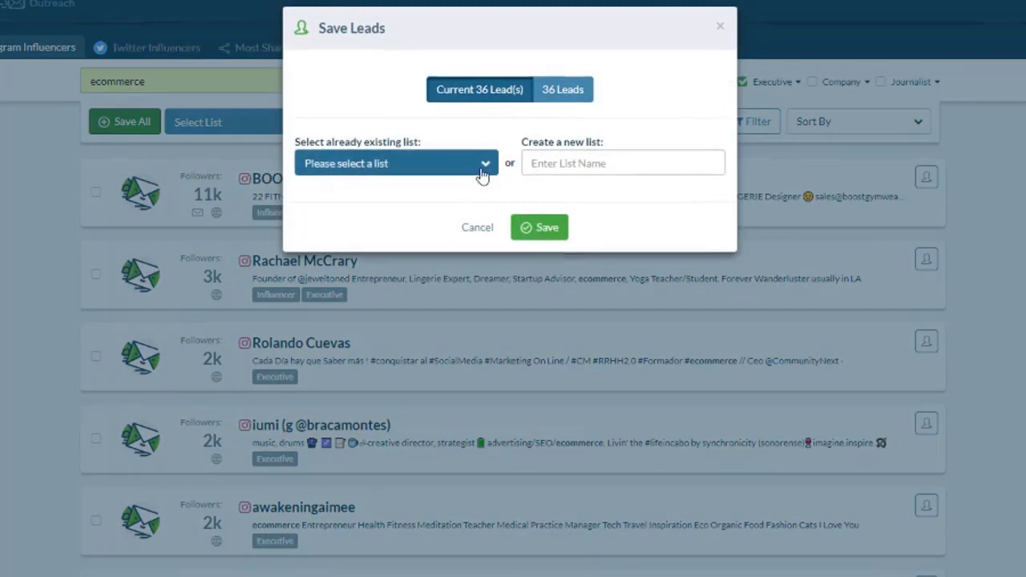
click(481, 165)
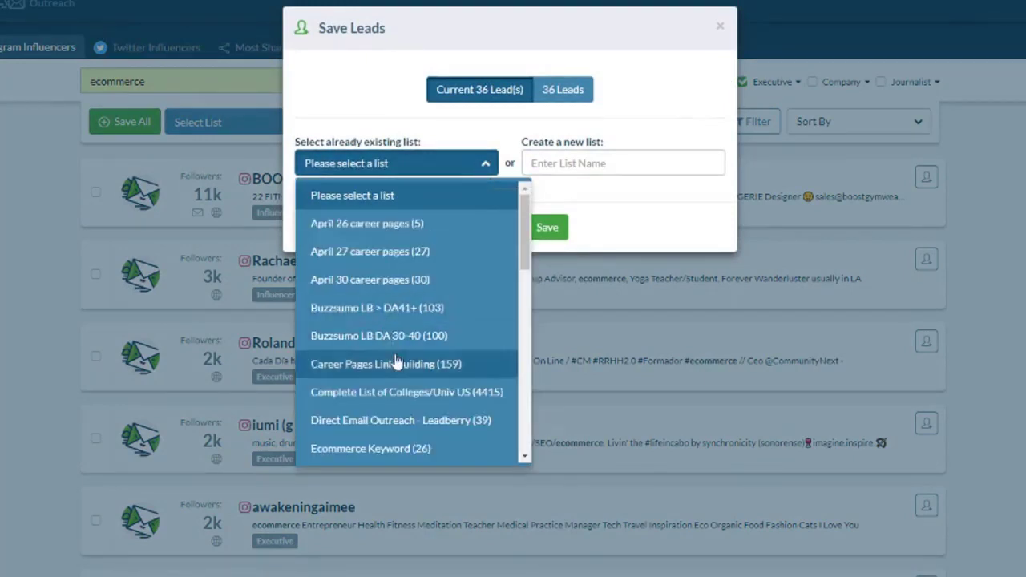
scroll(400, 356, down, 4)
scroll(400, 345, up, 2)
scroll(393, 332, up, 2)
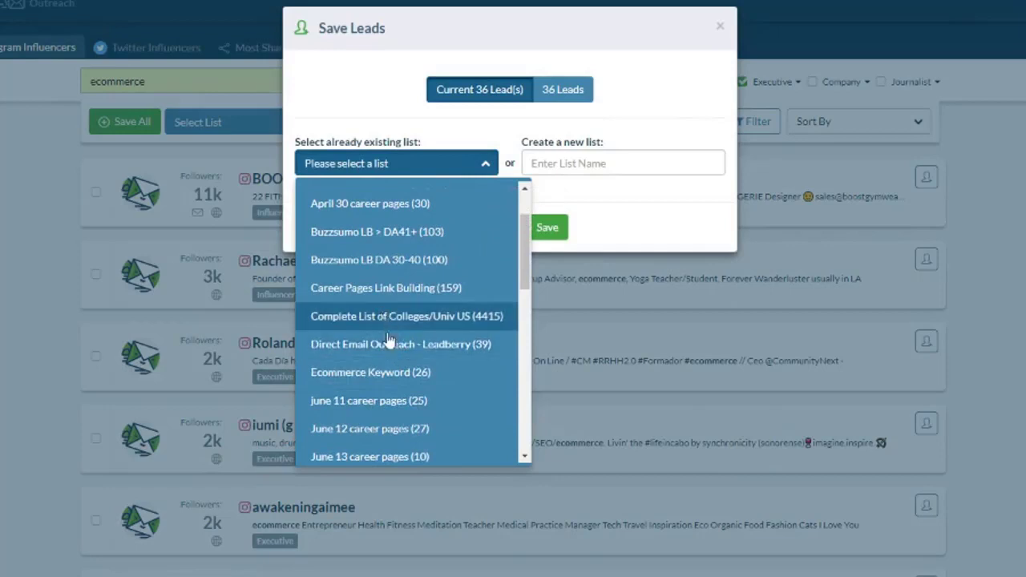
scroll(389, 345, down, 2)
click(388, 297)
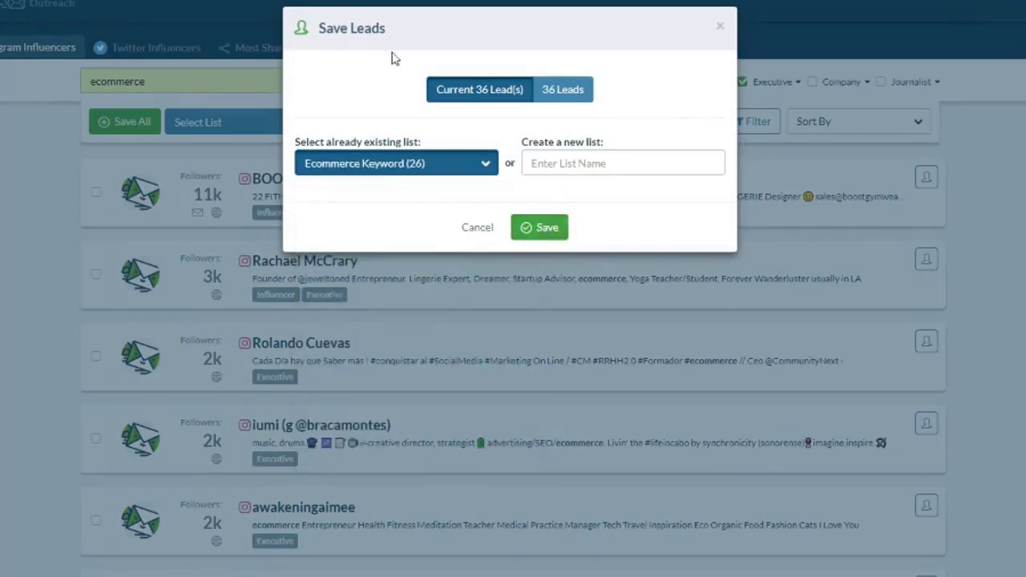
click(542, 226)
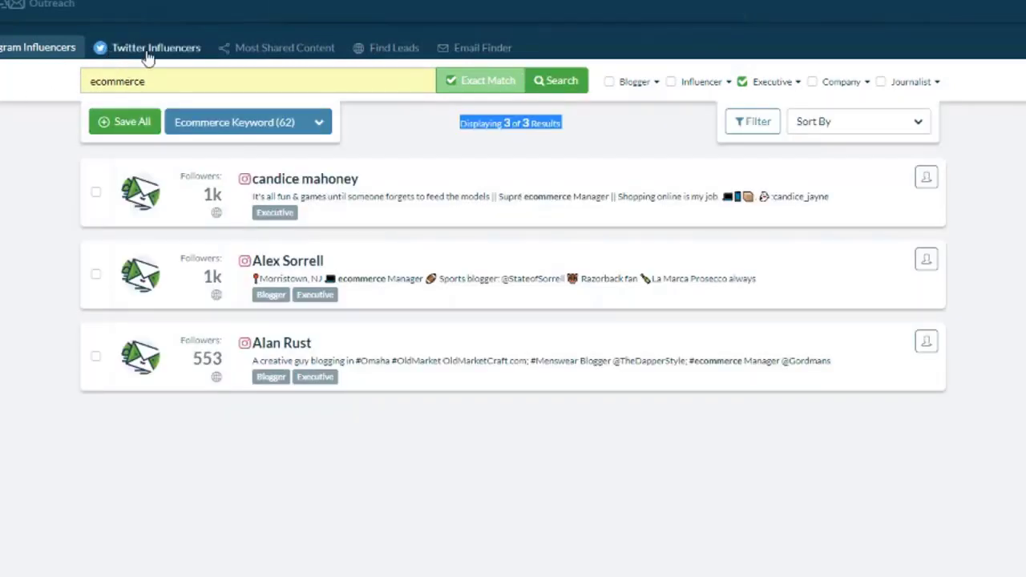
Search Twitter Influencers for 'ecommerce' with the Executive filter ticked.
click(148, 50)
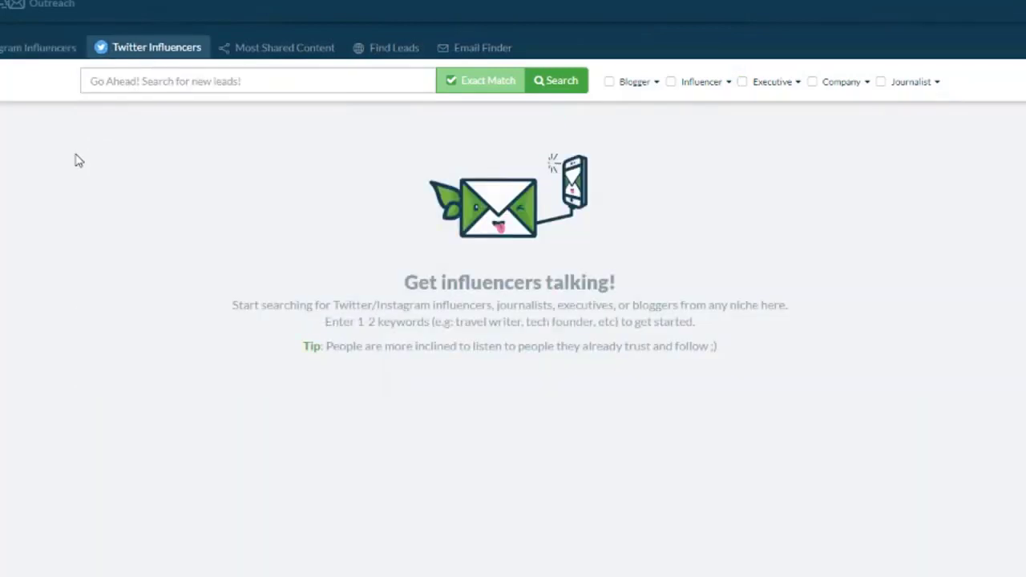
click(147, 79)
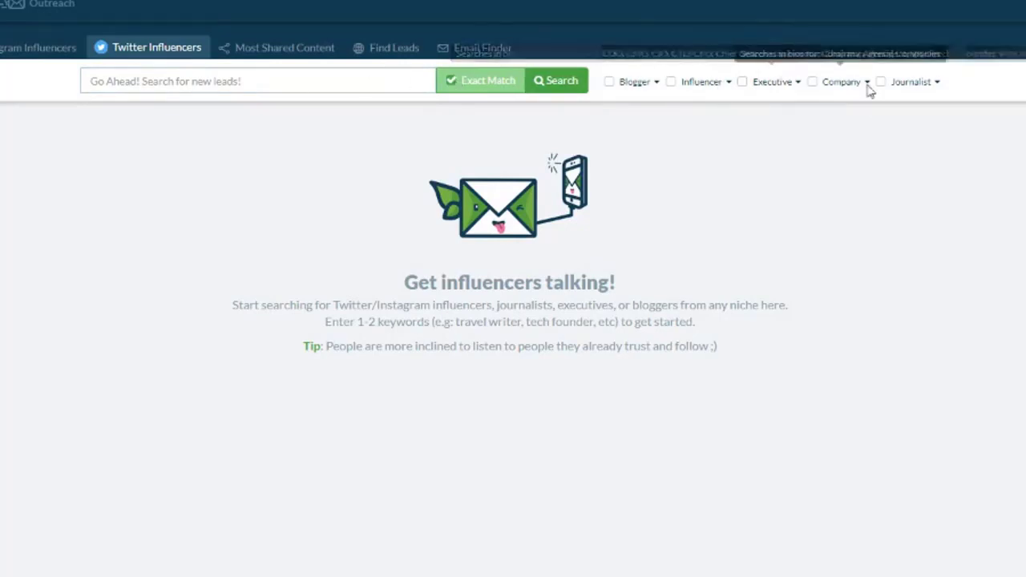
click(741, 81)
click(276, 81)
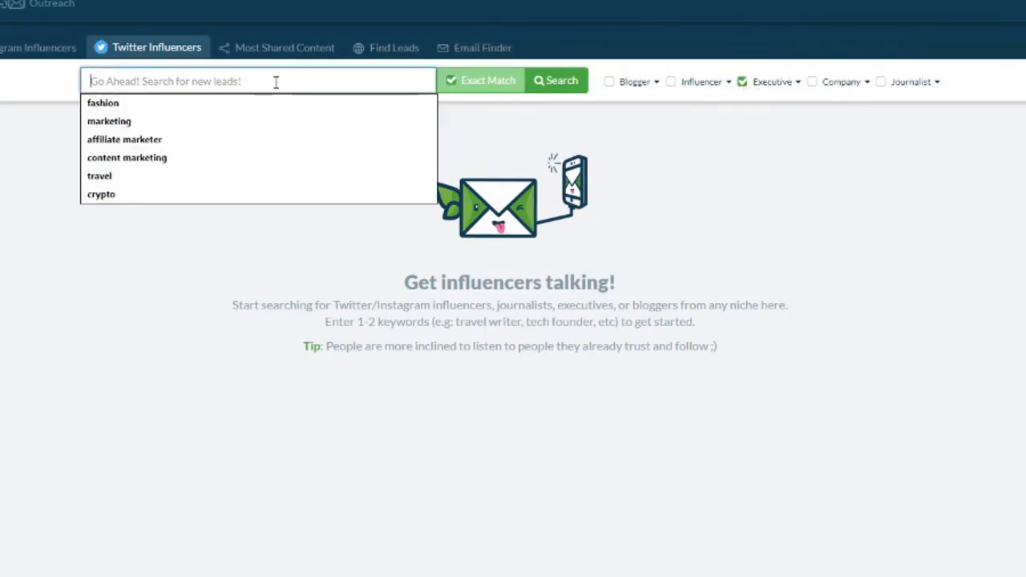
text(e)
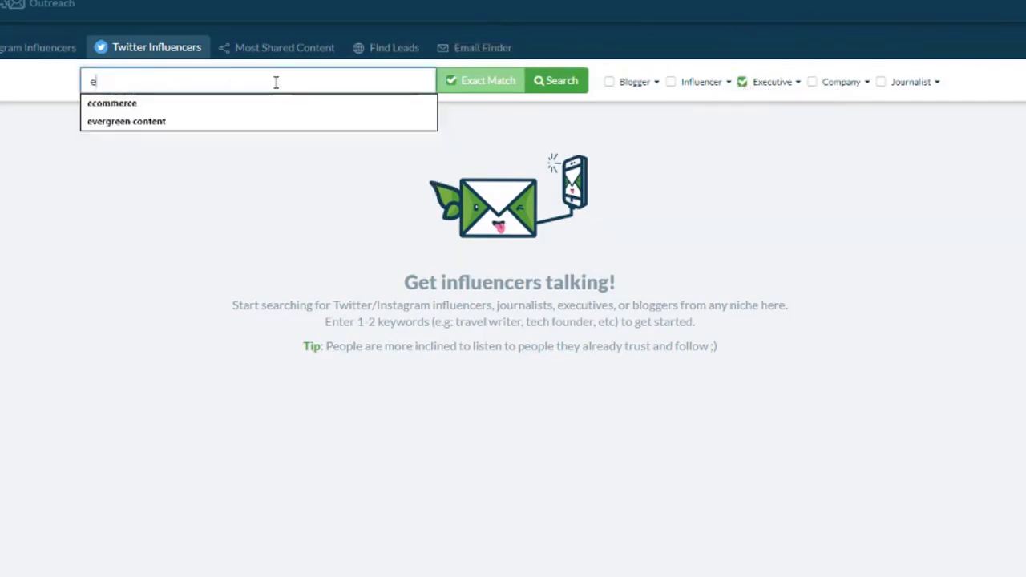
text(commerce)
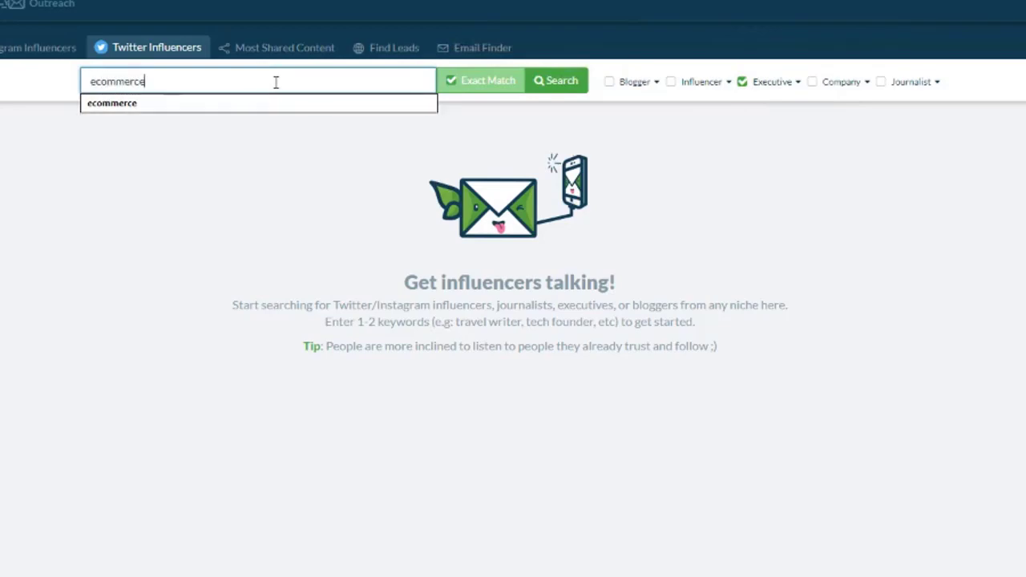
key(Return)
Save all 606 Twitter executive results into the Ecommerce Keyword list, growing it to 668.
scroll(389, 305, down, 8)
scroll(389, 309, up, 8)
drag(448, 125, 487, 124)
click(567, 123)
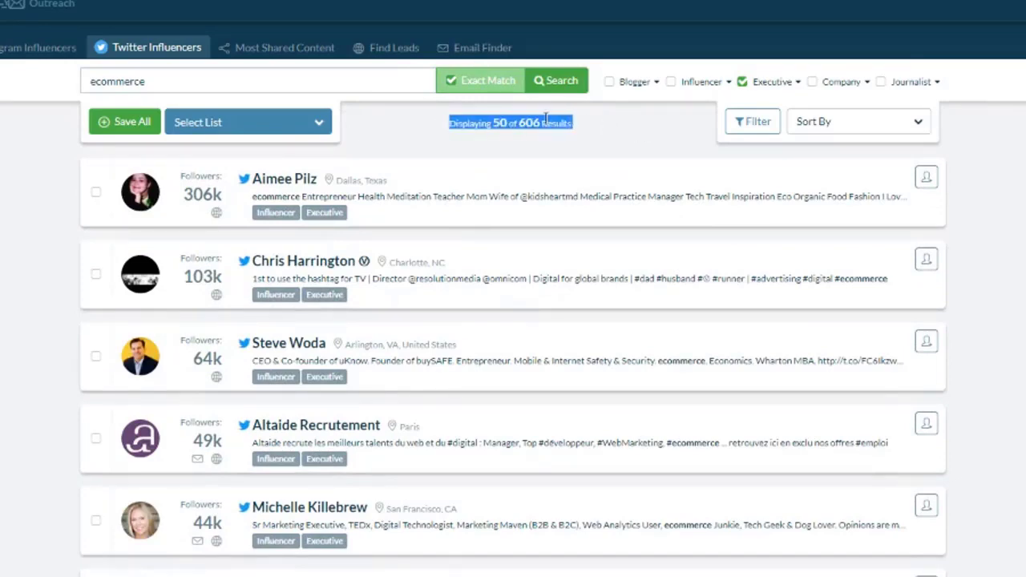
click(547, 123)
click(129, 132)
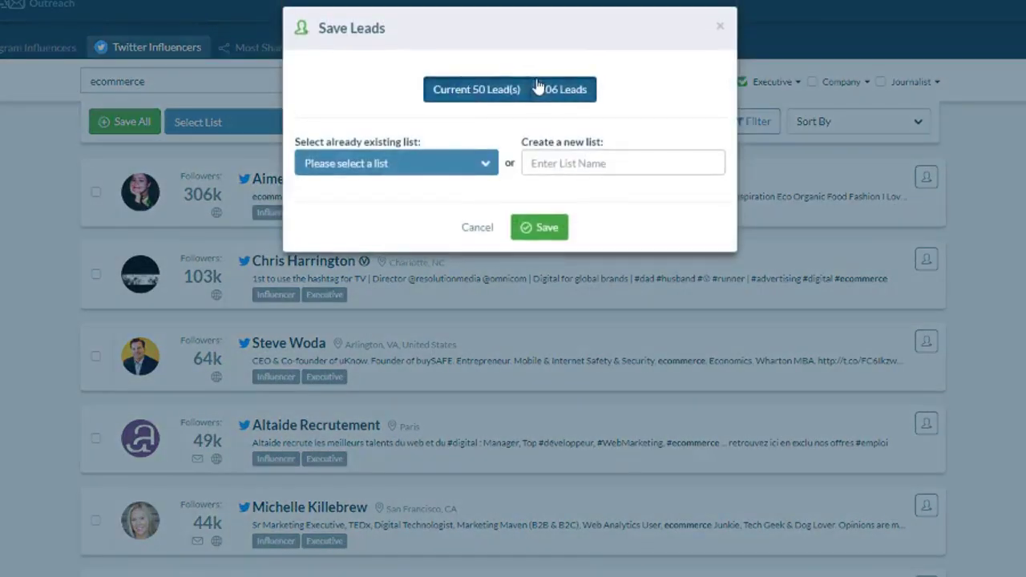
click(474, 168)
click(377, 448)
click(543, 228)
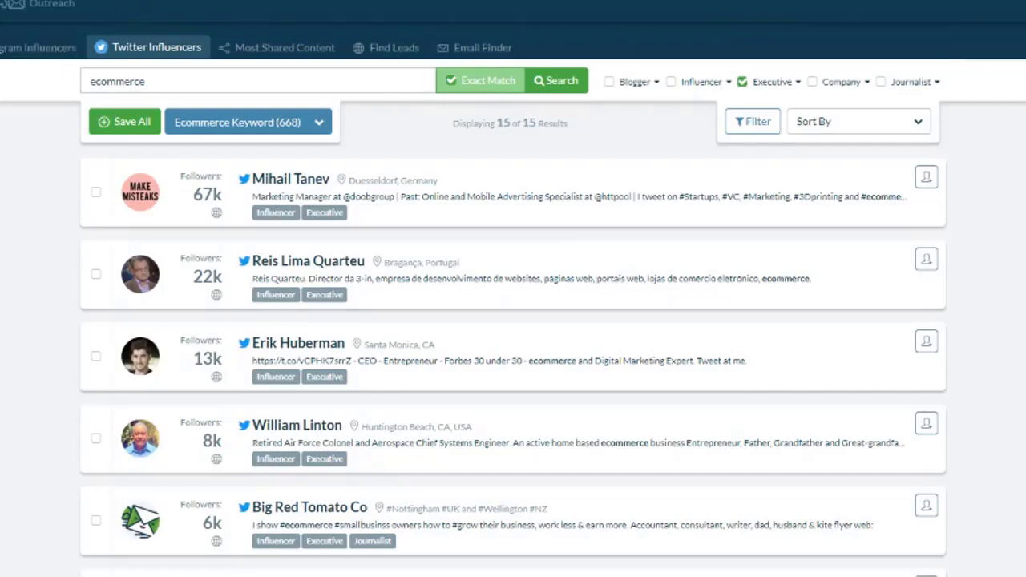
Open google.com in a new tab and search for 'ecommerce'.
key(ctrl+t)
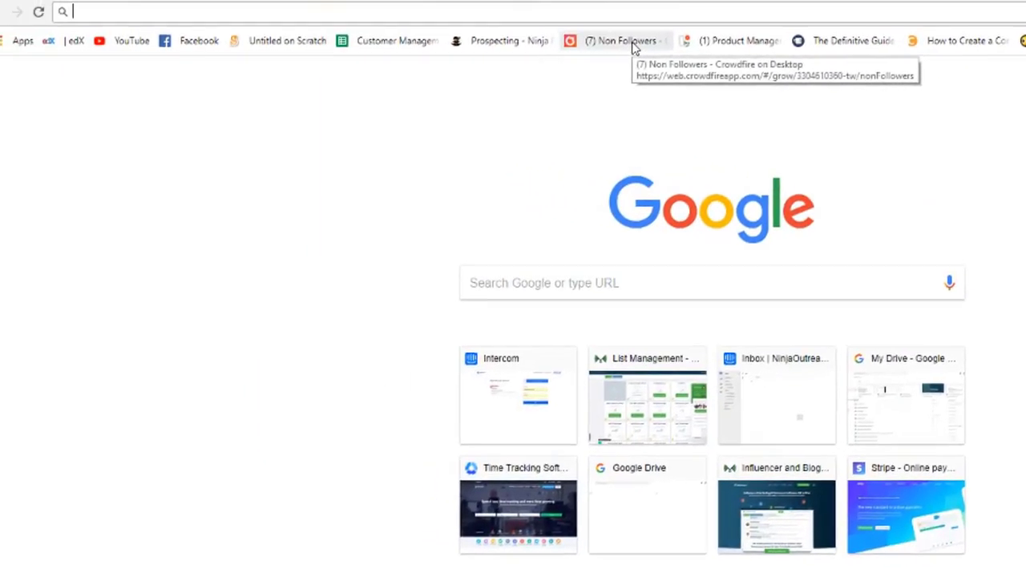
text(google.com)
key(Return)
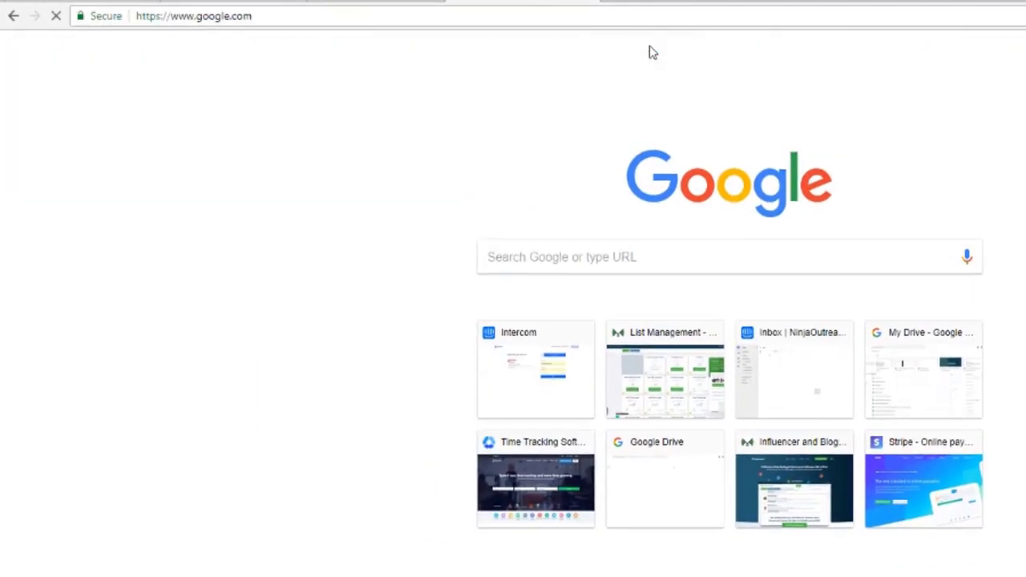
text(nichea)
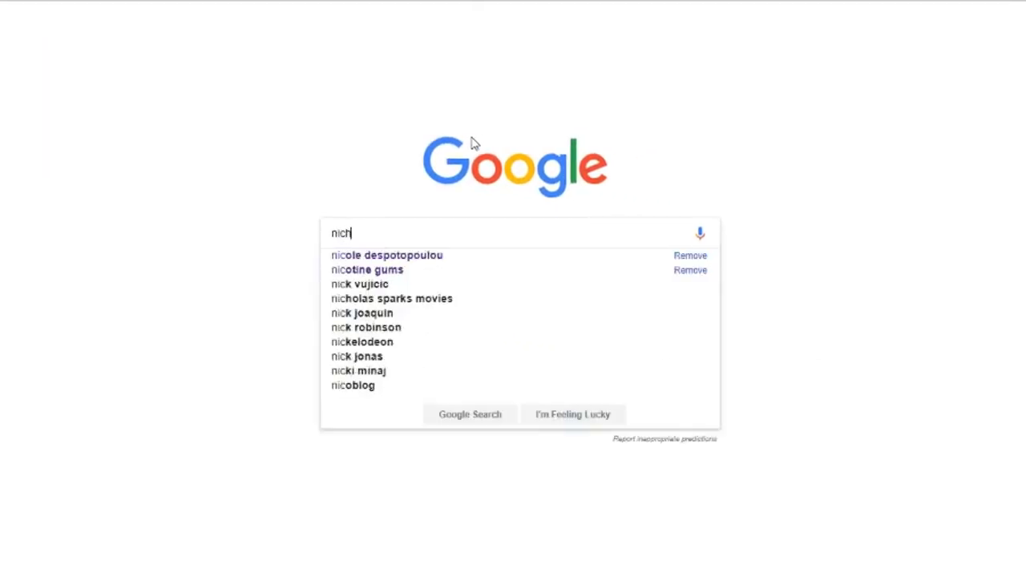
key(ctrl+a)
text(ecommerce)
key(Return)
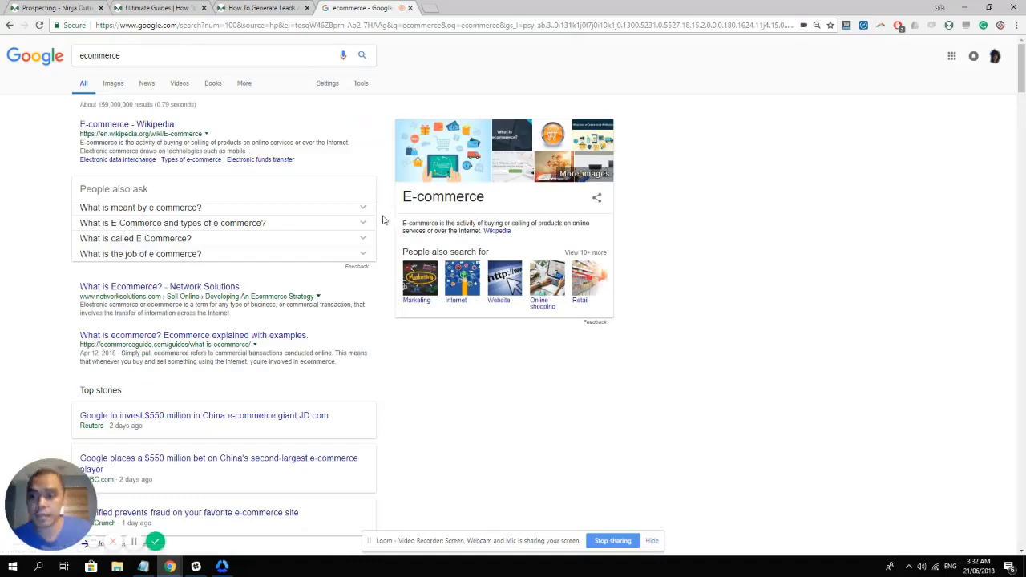
Scroll down through the ecommerce results past the JD.com and Oberlo pages.
scroll(317, 316, down, 2)
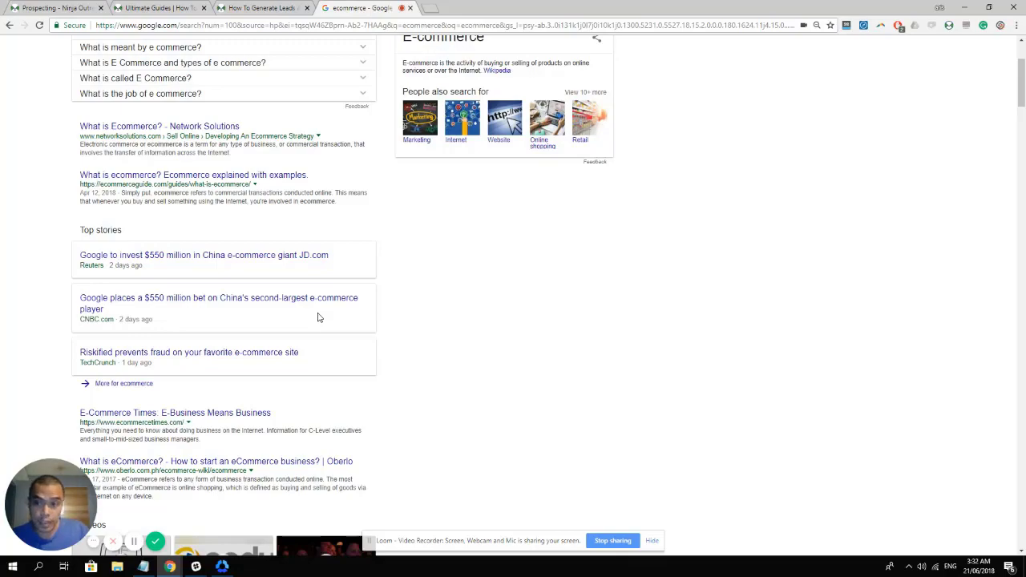
scroll(318, 316, down, 15)
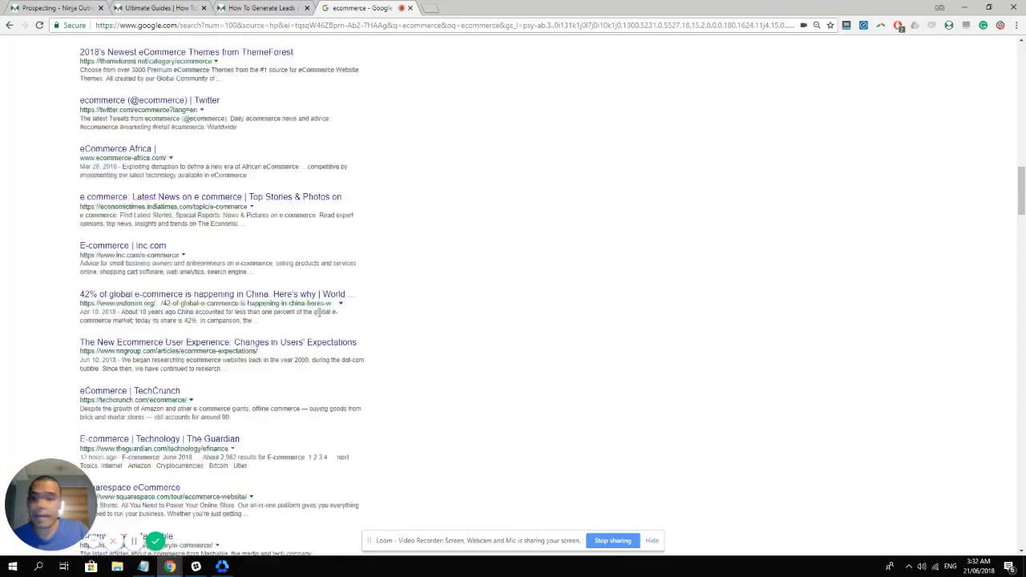
scroll(317, 317, down, 13)
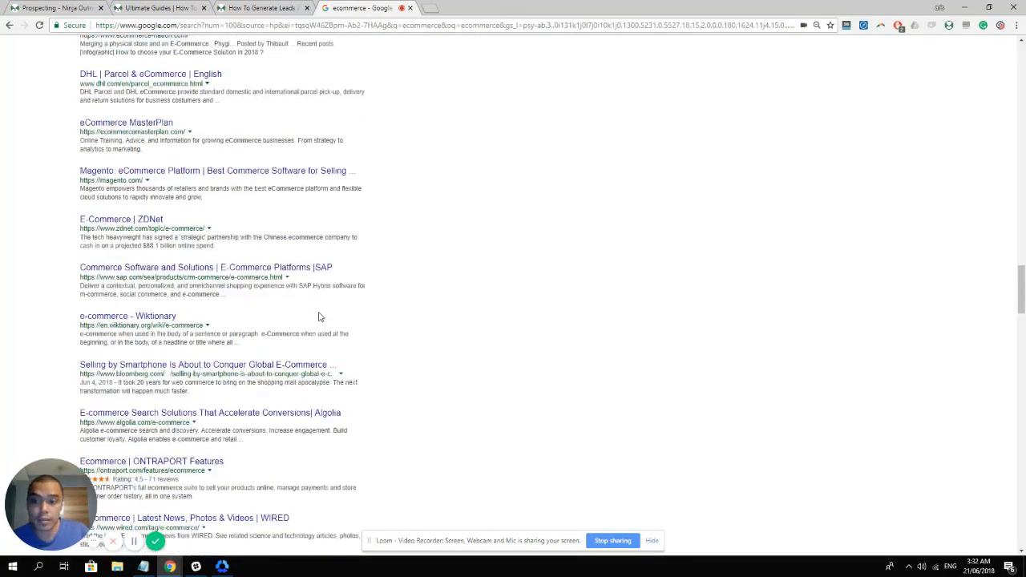
scroll(318, 317, down, 15)
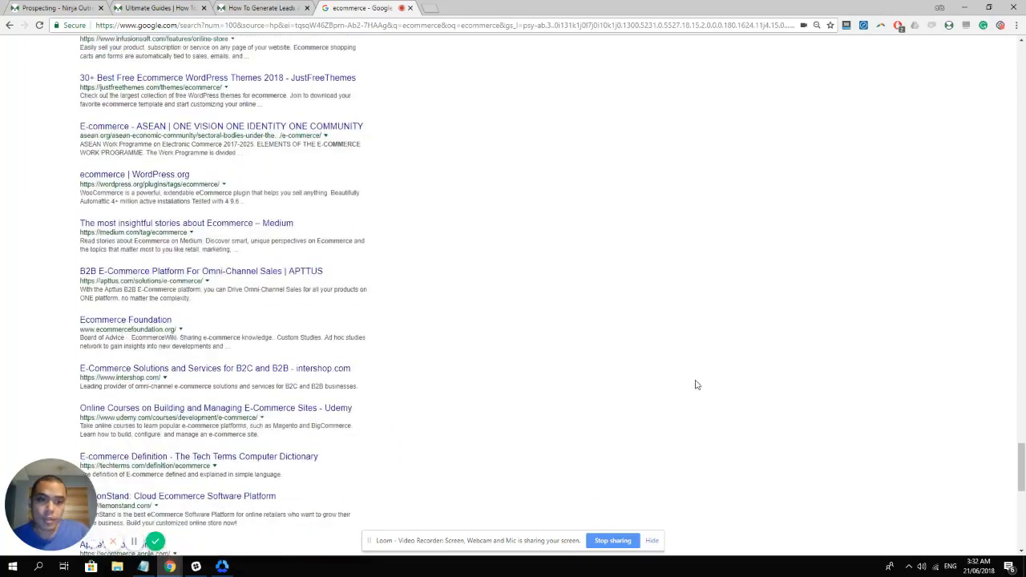
scroll(767, 415, down, 8)
drag(1021, 513, 1003, 72)
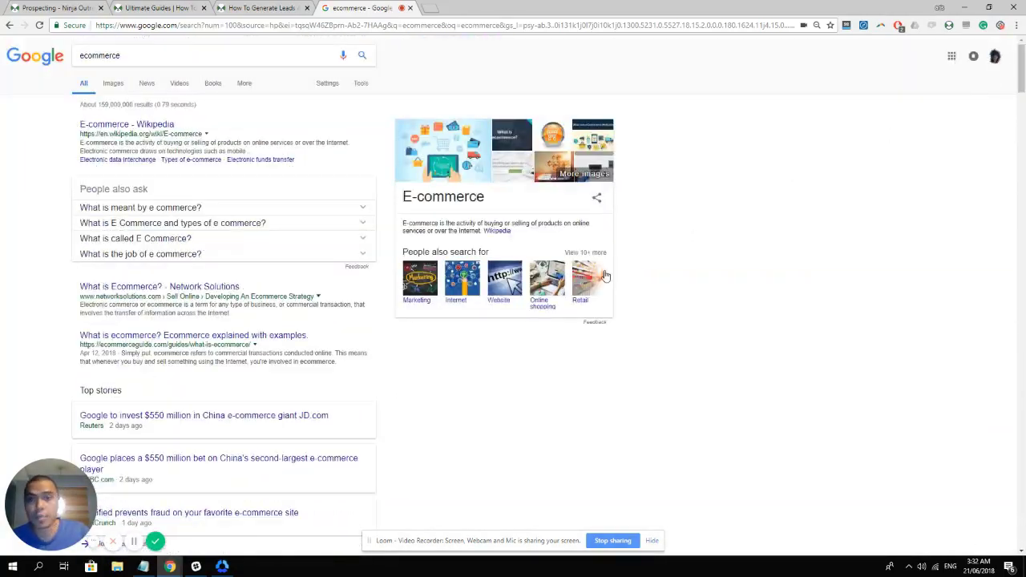
scroll(483, 405, down, 3)
Load the ecommerce search results' links into NinjaOutreach and open its 201-prospect review list.
right_click(503, 267)
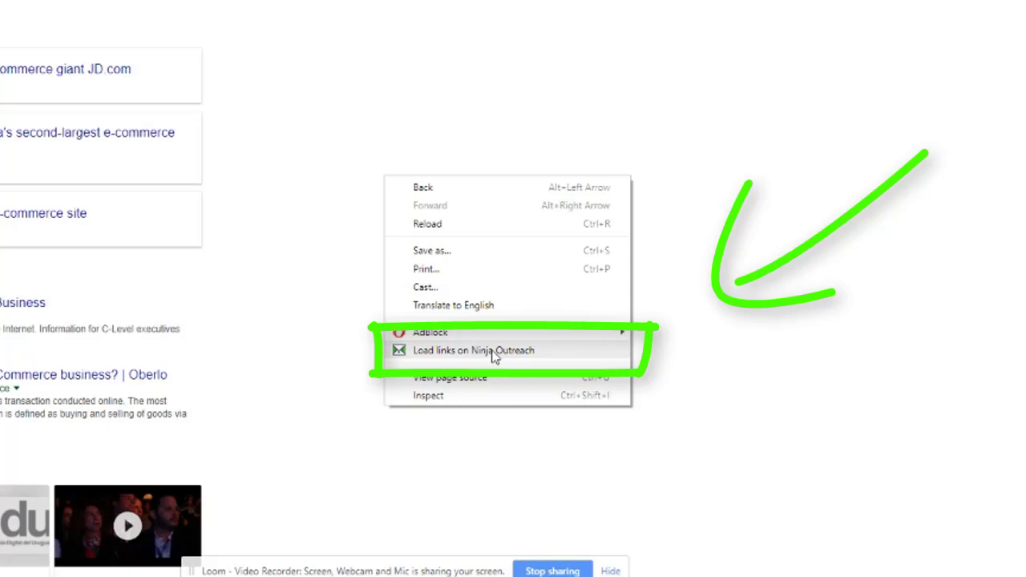
click(494, 351)
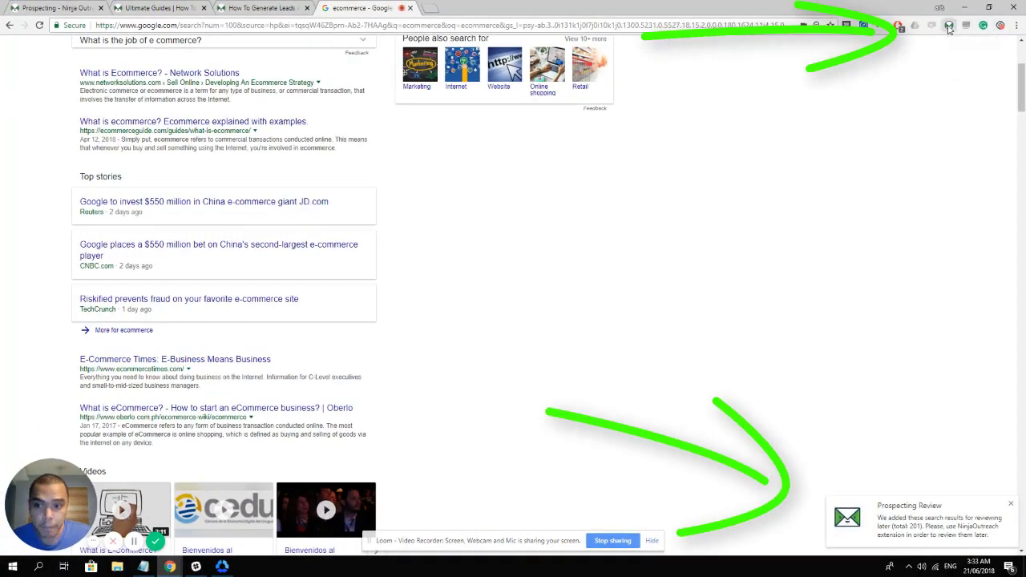
click(948, 28)
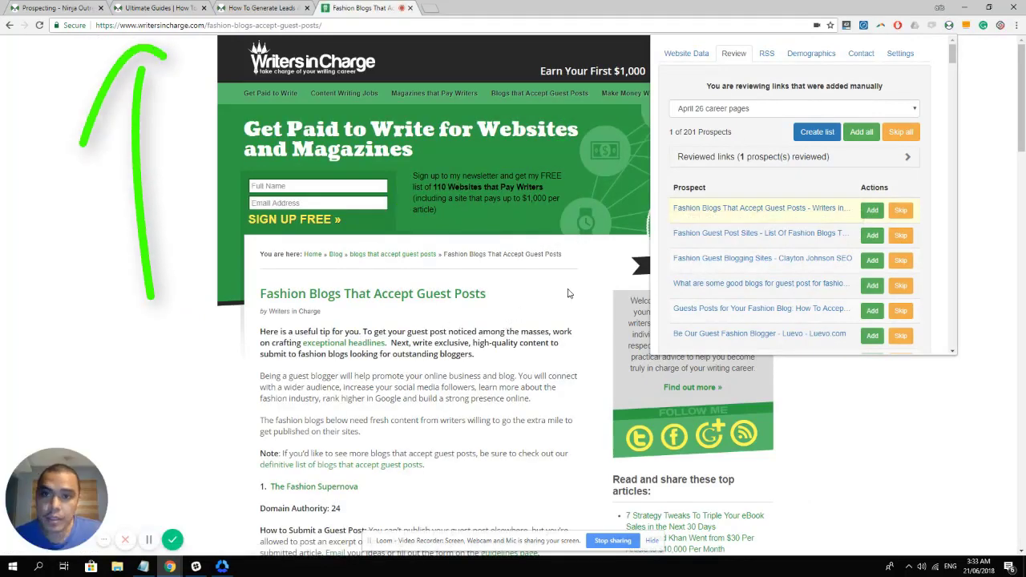
Check the Fashion Blogs That Accept Guest Posts page, then skip that first prospect.
scroll(753, 246, down, 1)
scroll(518, 298, down, 2)
scroll(518, 299, down, 4)
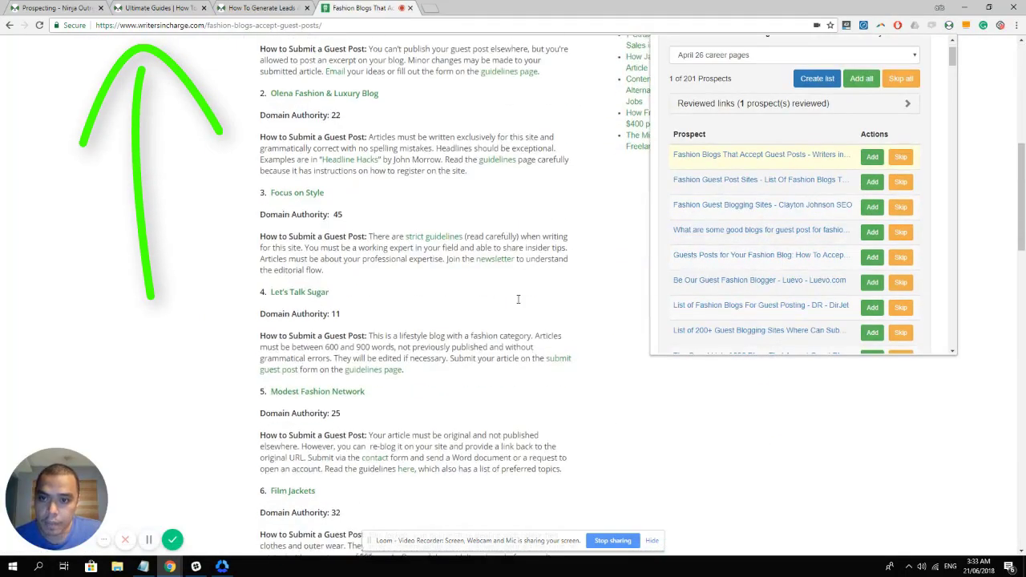
scroll(517, 302, up, 4)
scroll(517, 303, up, 2)
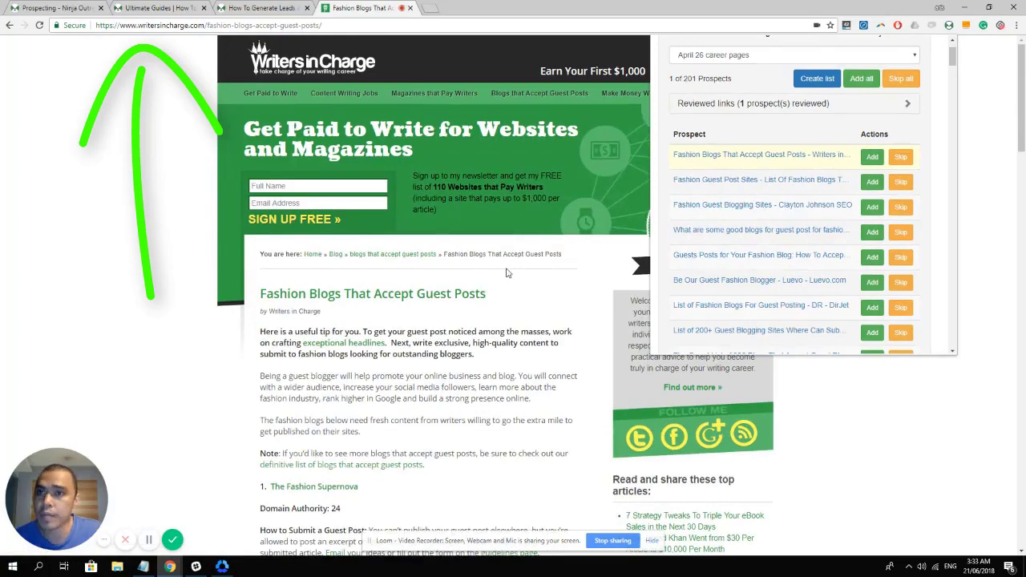
scroll(506, 272, down, 5)
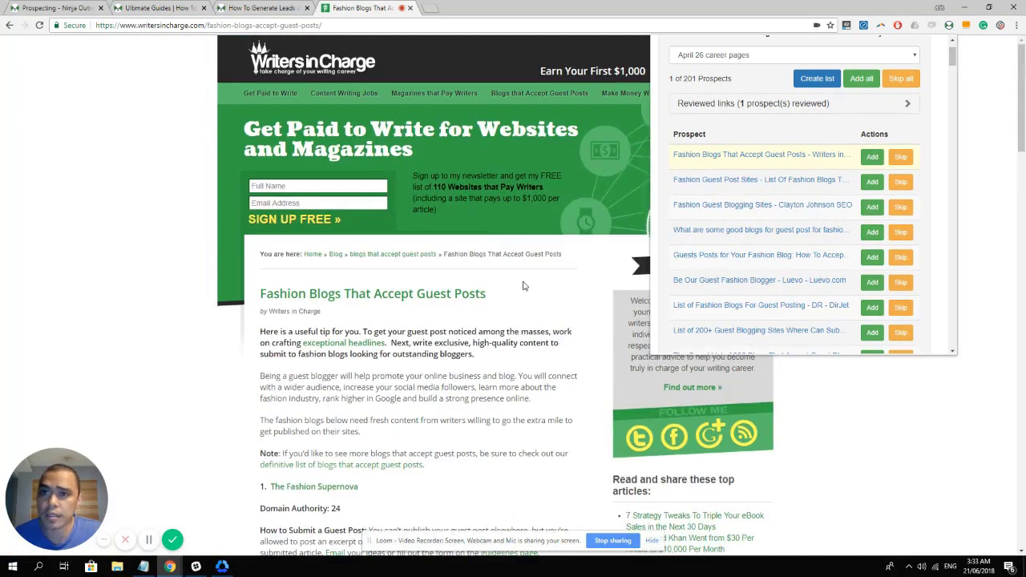
scroll(517, 281, up, 5)
click(522, 284)
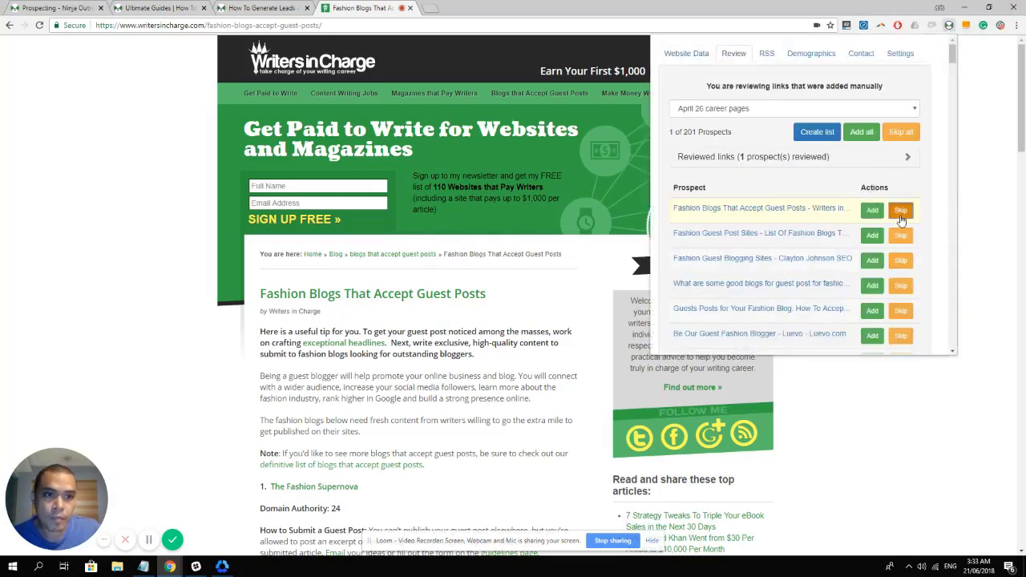
click(901, 211)
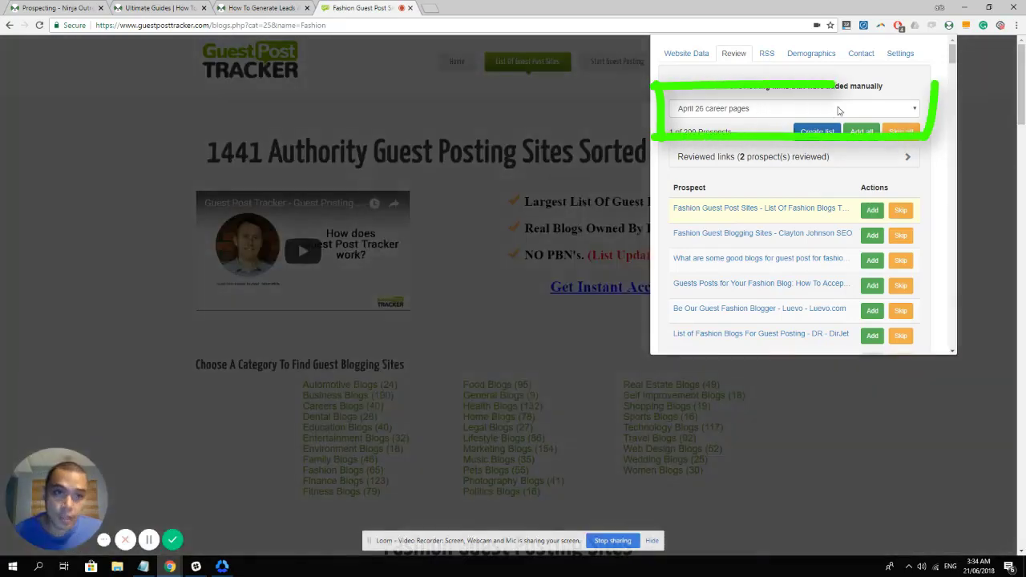
Add all 200 remaining prospects to the Ecommerce Keyword list and close the extension panel.
click(839, 110)
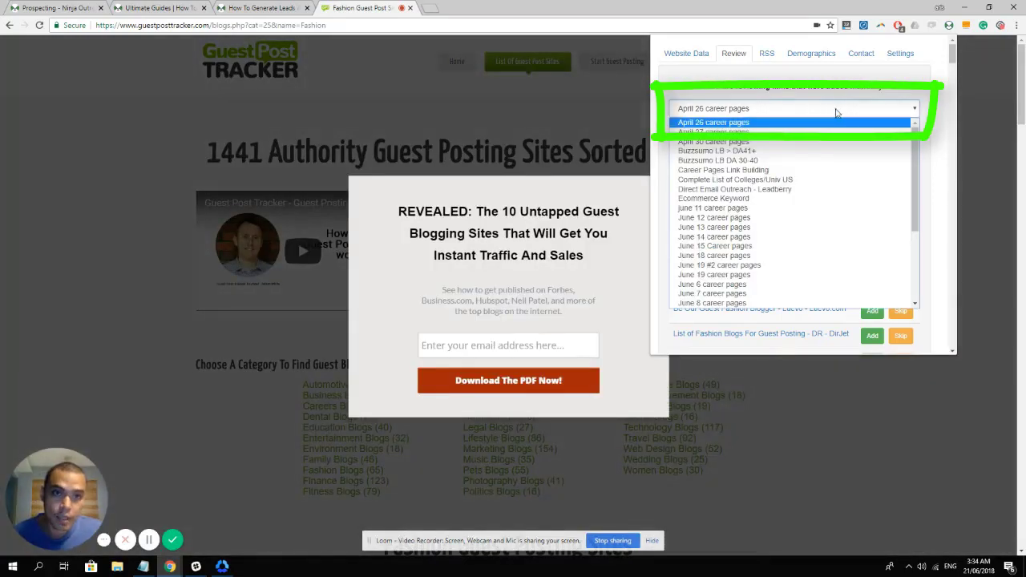
click(735, 198)
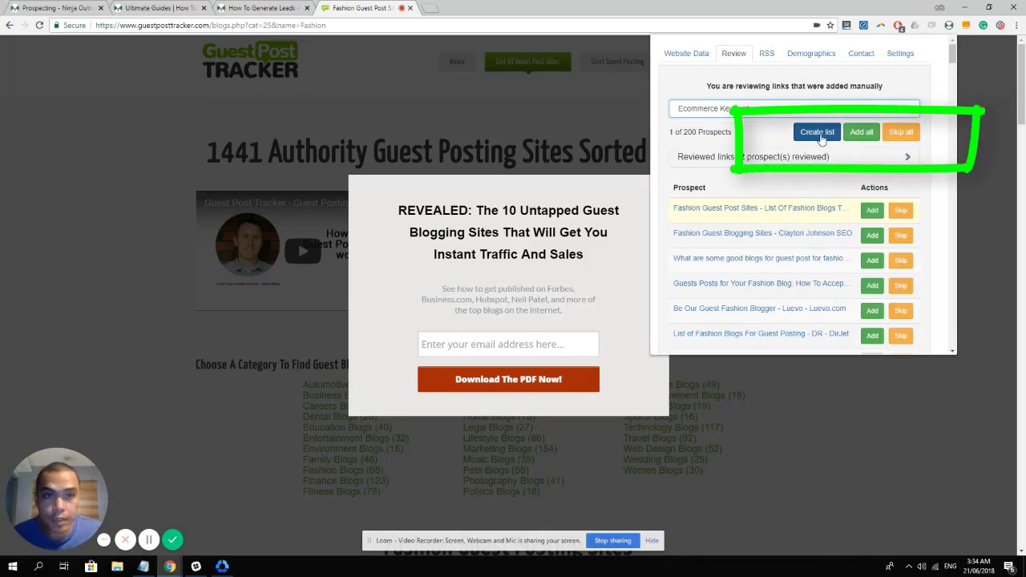
click(862, 133)
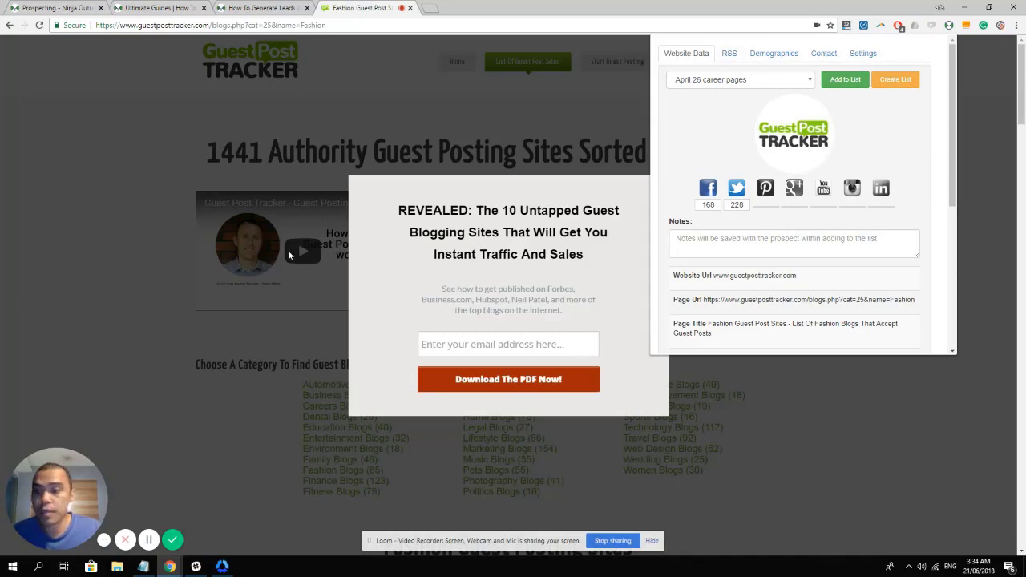
click(91, 272)
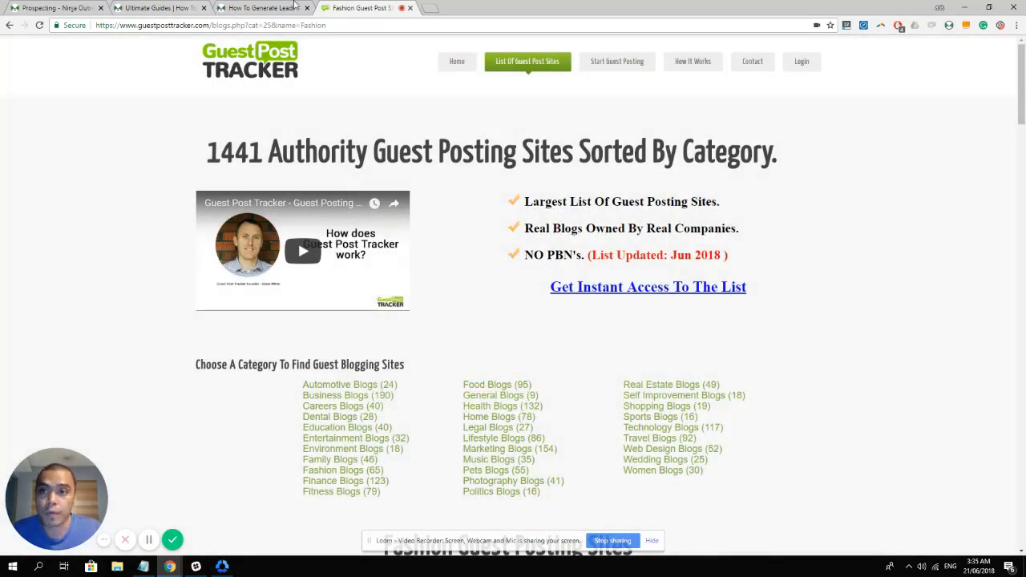
Close the guest post tab and go to Outreach > Templates in NinjaOutreach.
click(410, 7)
click(54, 7)
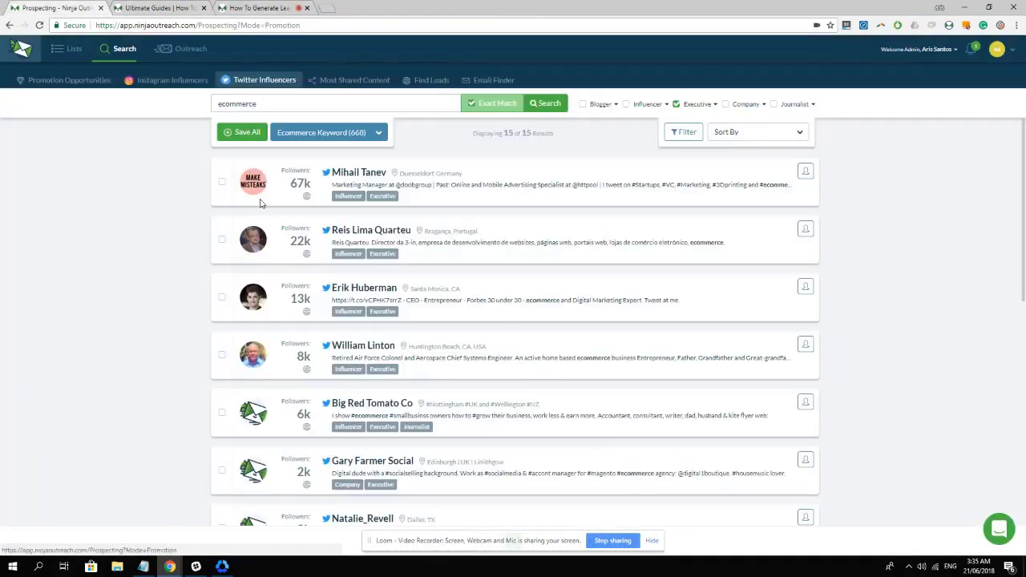
mouse_move(73, 52)
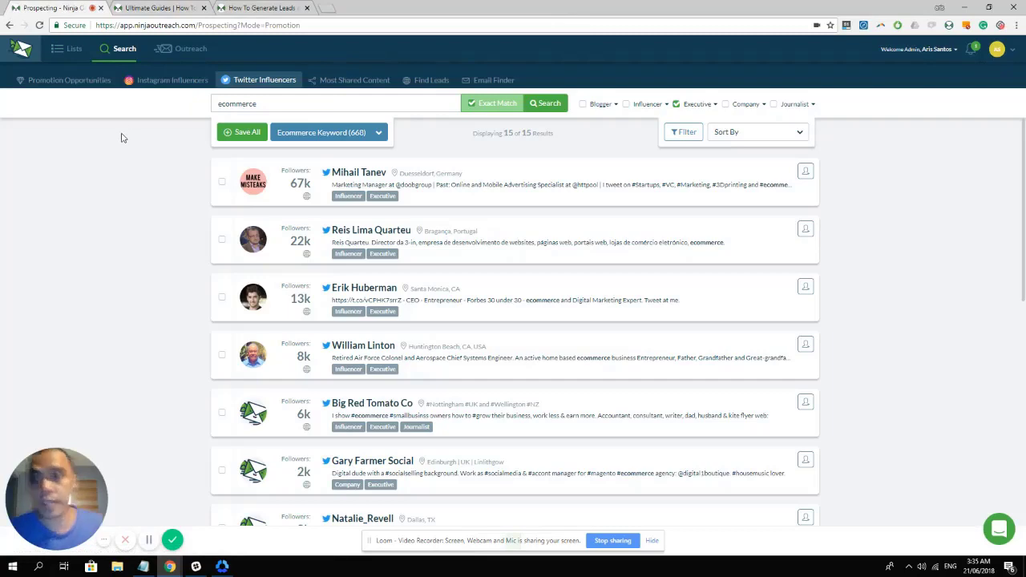
mouse_move(186, 52)
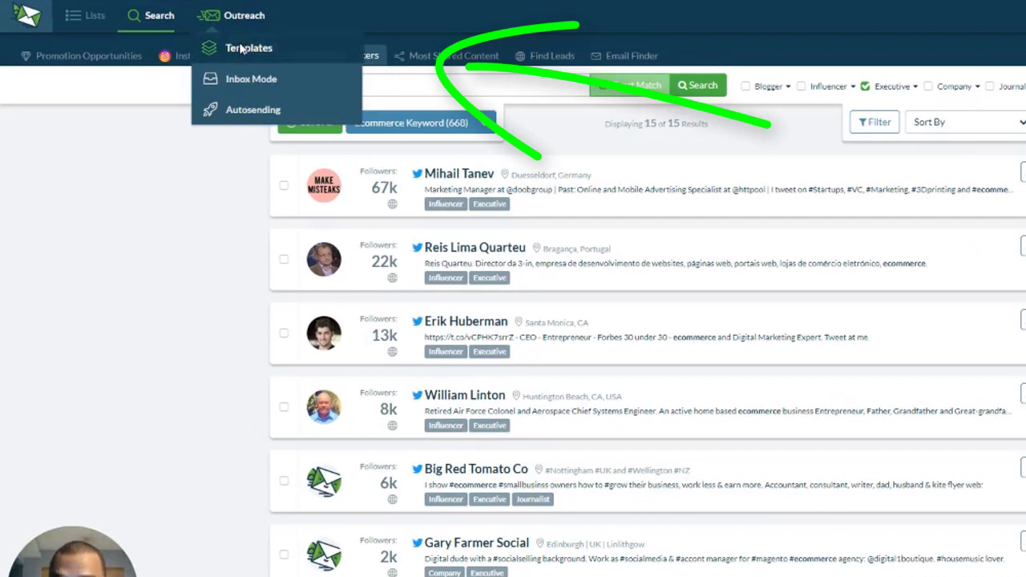
click(240, 23)
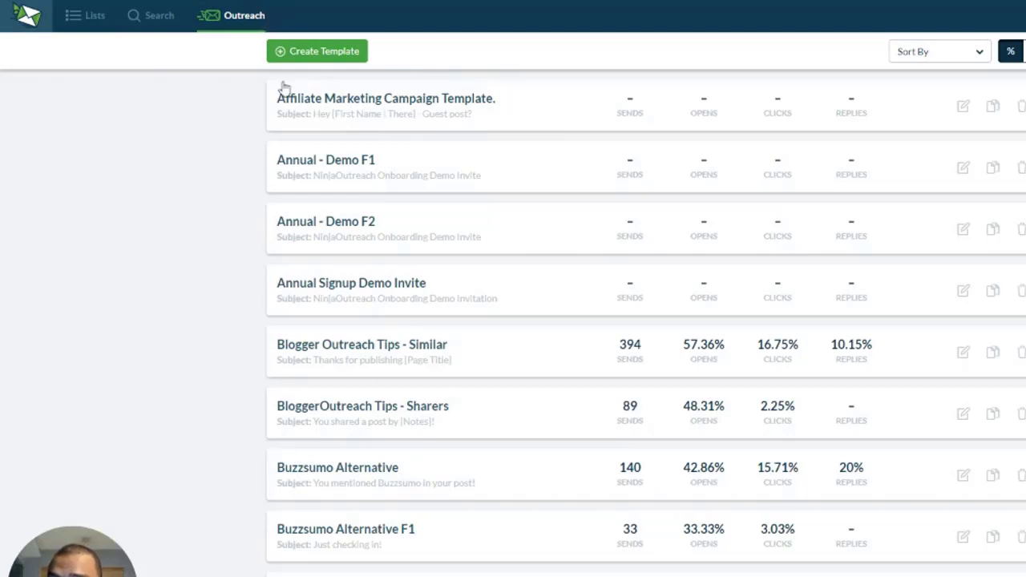
Start a new template and add two blank lines above the unsubscribe sentence.
mouse_move(233, 34)
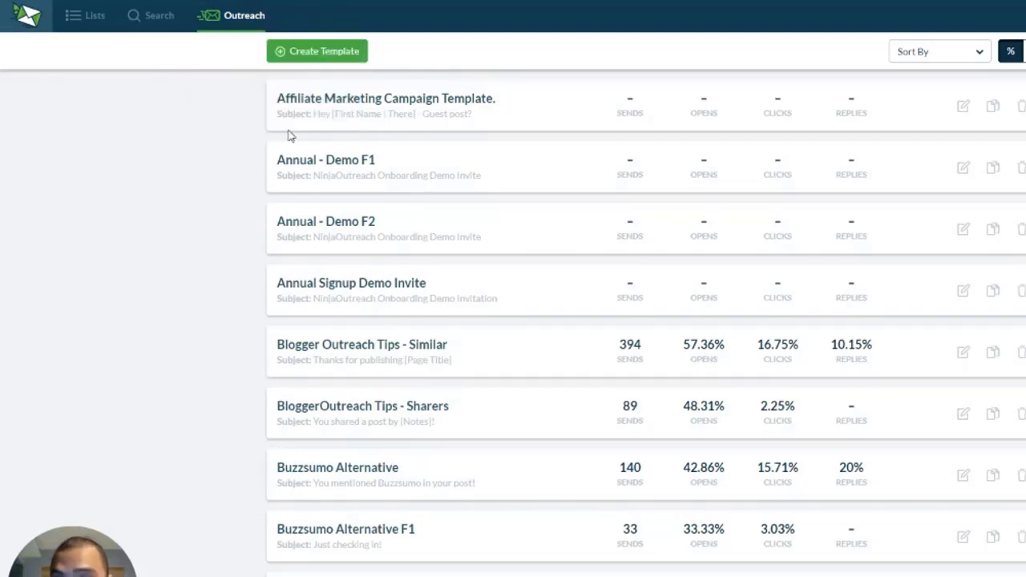
click(338, 61)
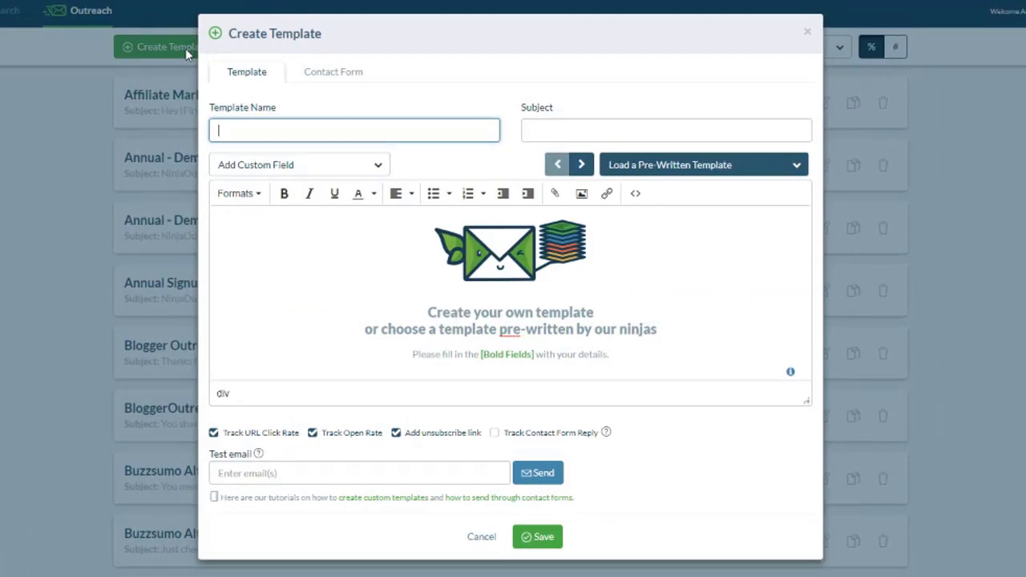
click(604, 137)
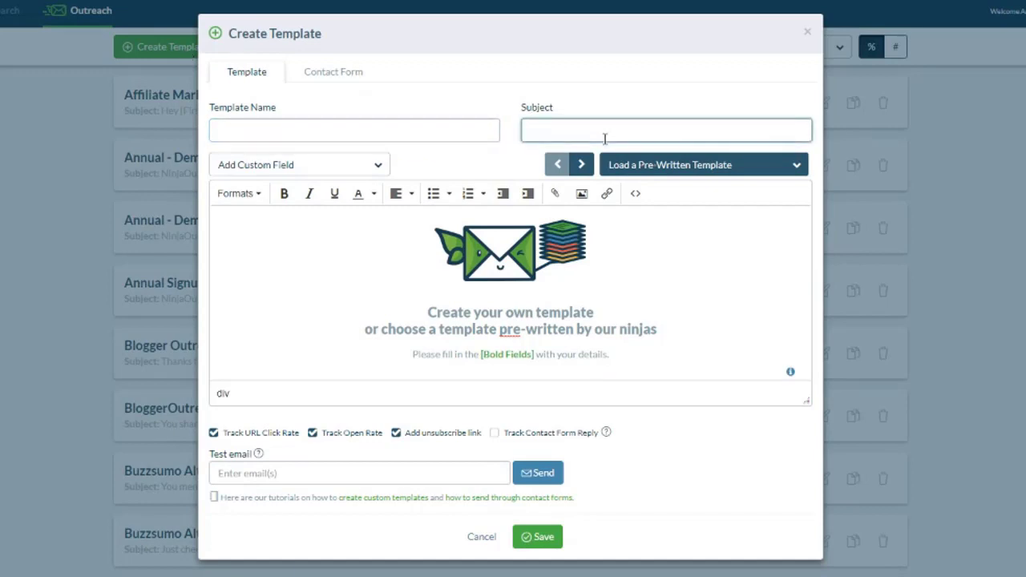
click(425, 262)
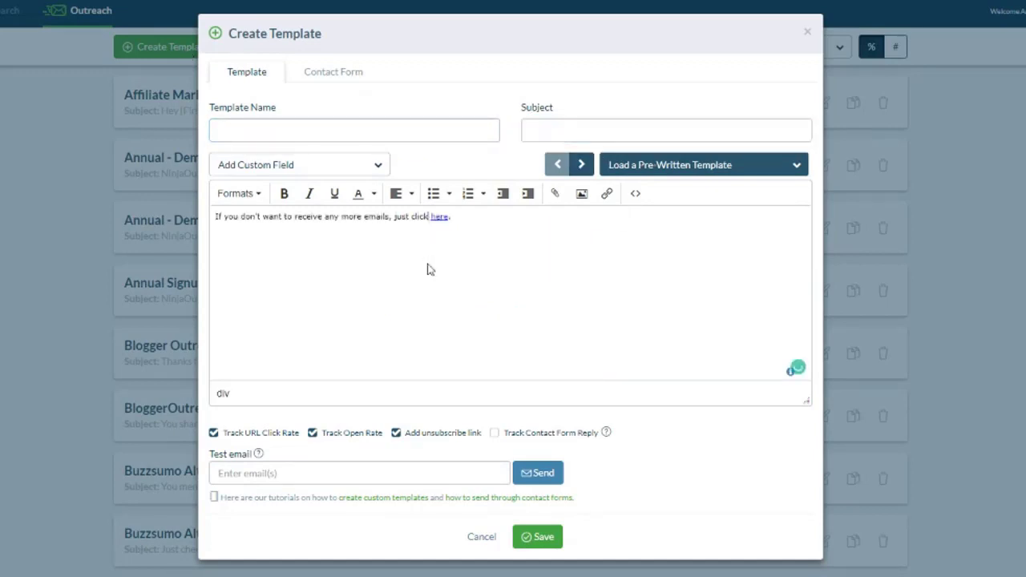
click(216, 216)
key(Return)
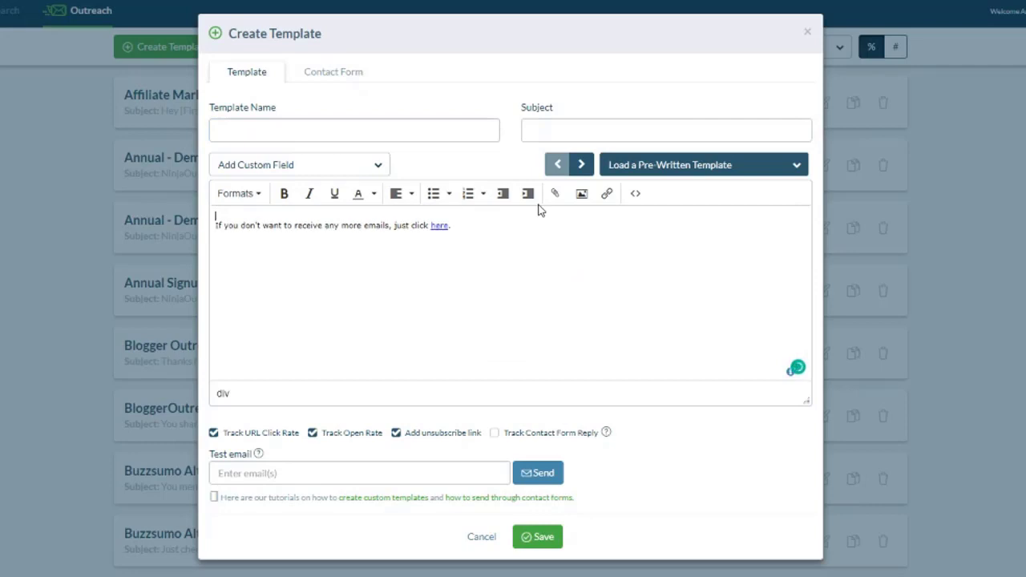
key(Return)
key(Return)
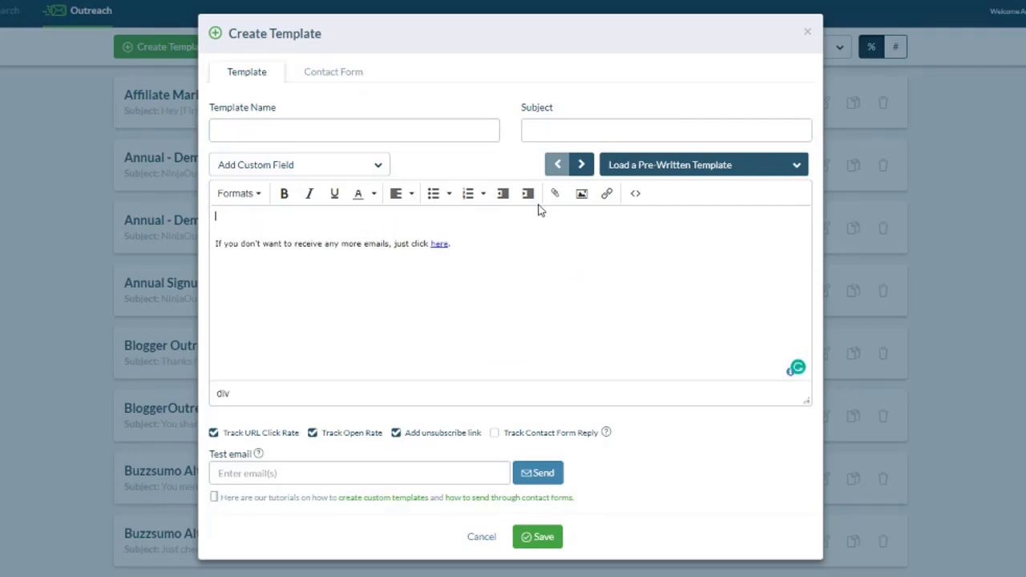
Browse the list of pre-written Guest Post templates.
click(753, 168)
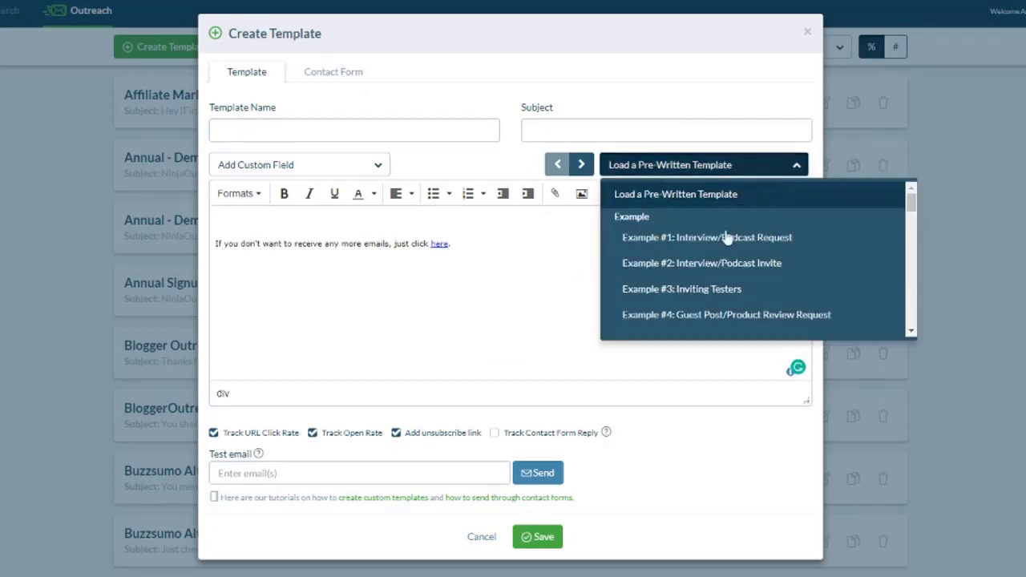
scroll(716, 253, down, 3)
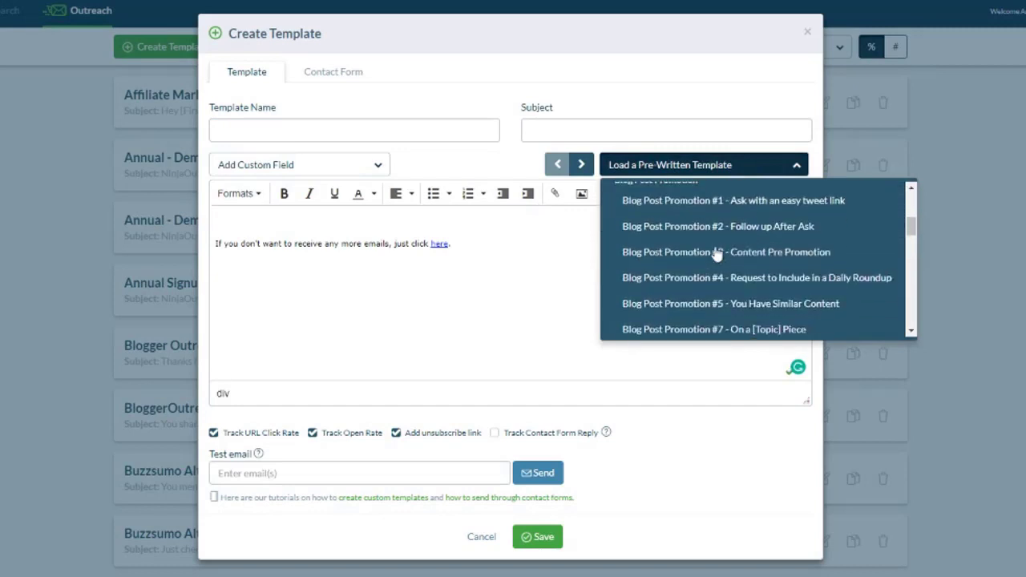
scroll(712, 270, down, 2)
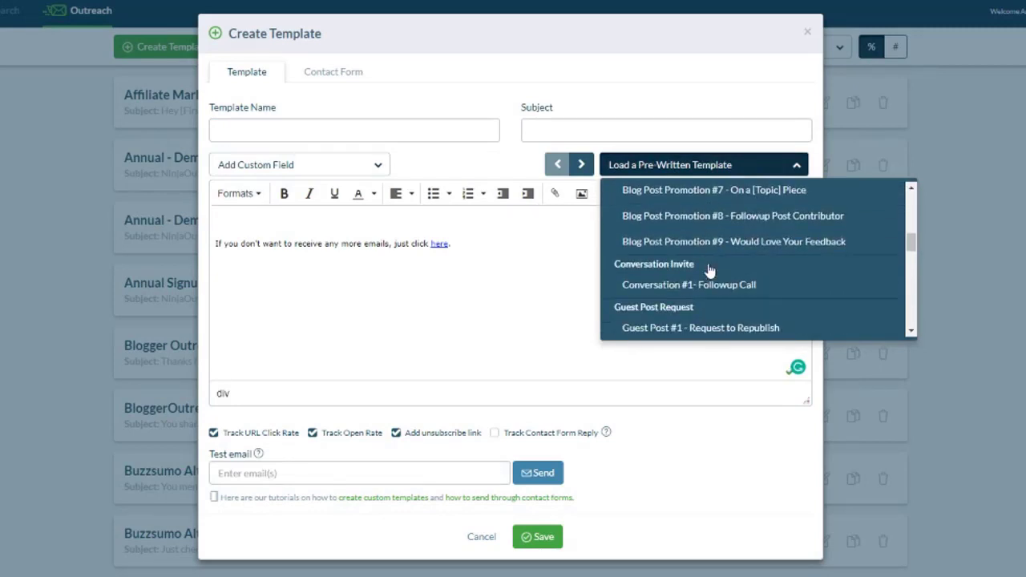
scroll(709, 271, down, 2)
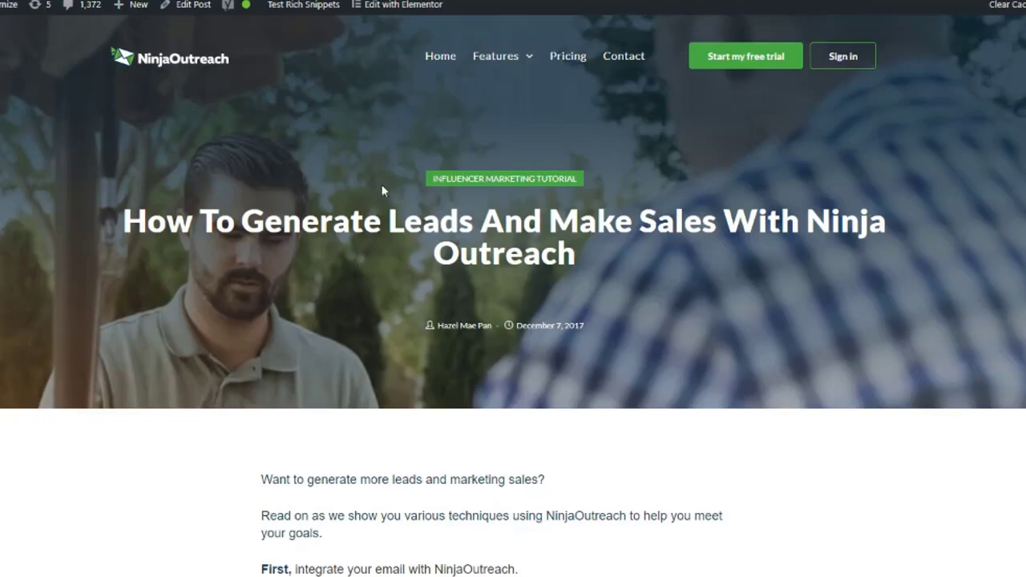
scroll(367, 417, down, 10)
scroll(368, 415, down, 15)
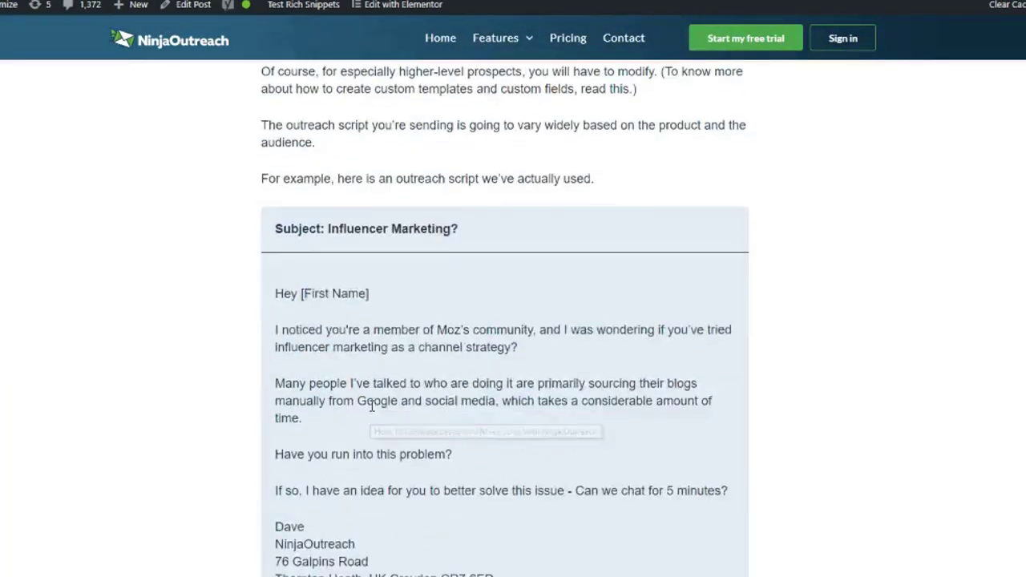
Scroll the blog's sample outreach script and highlight its personalised opening paragraph.
scroll(371, 410, up, 6)
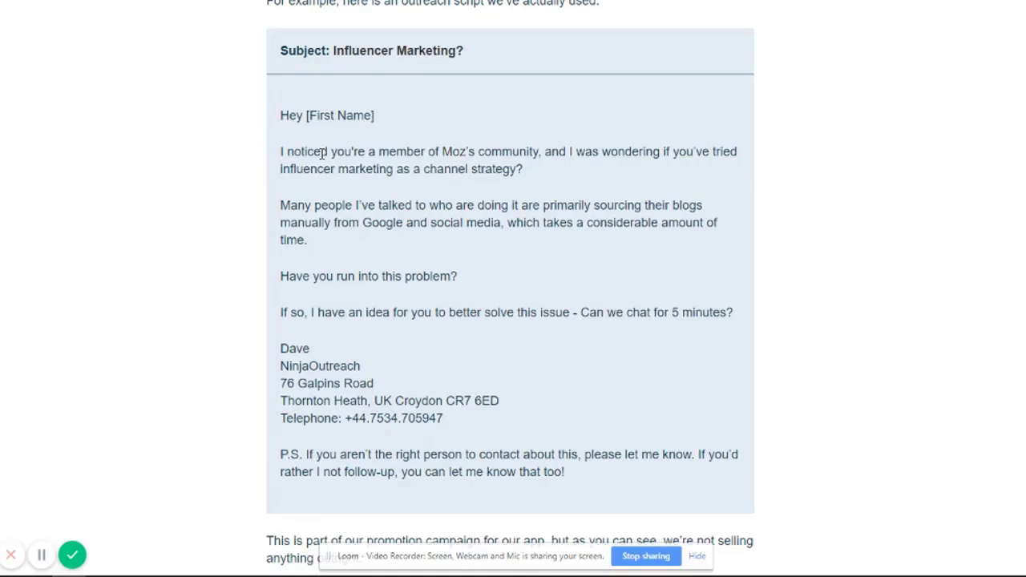
scroll(321, 153, down, 1)
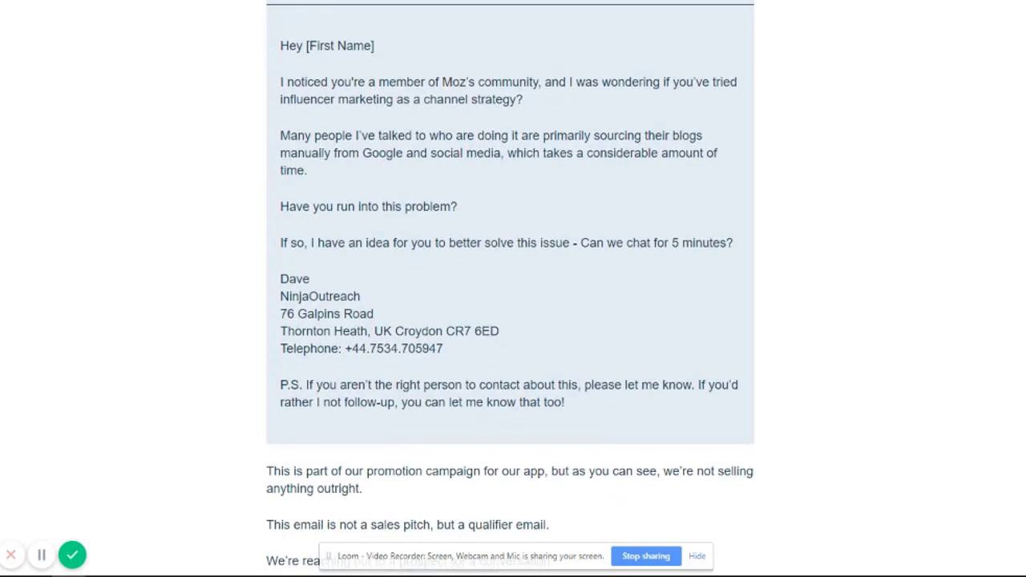
drag(280, 83, 603, 105)
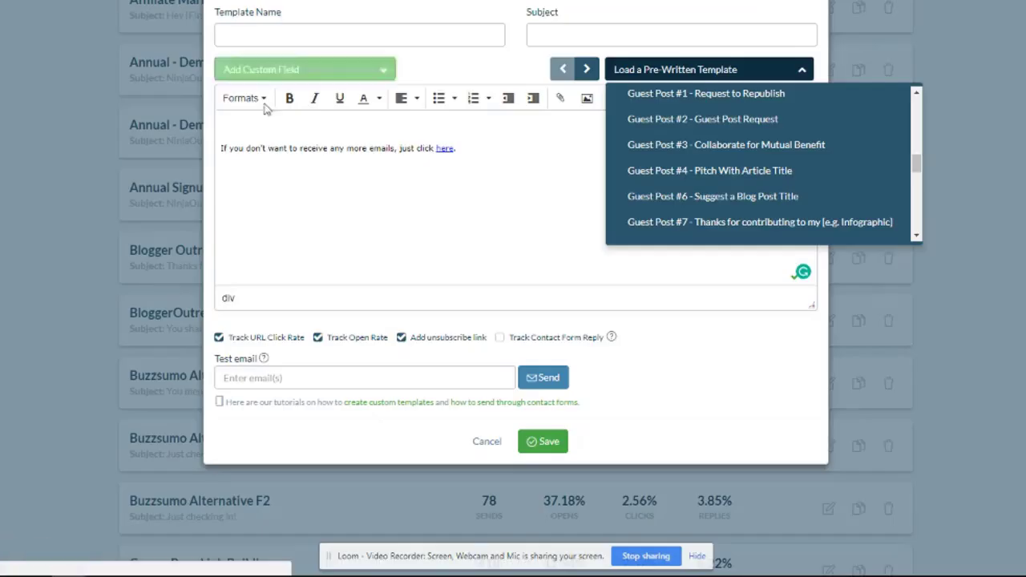
Close the Create Template form unsaved, back to the templates list with send statistics.
click(439, 192)
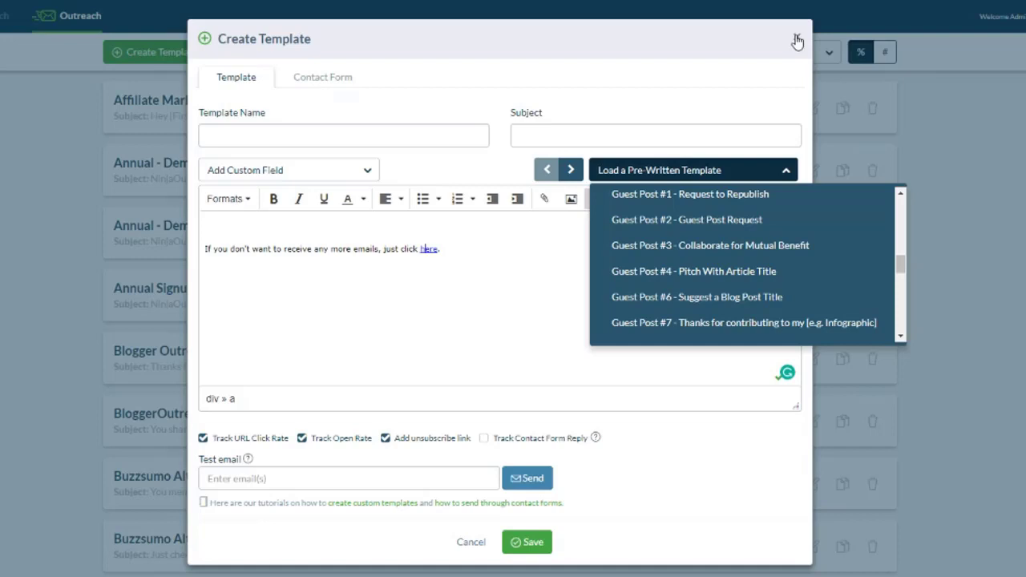
click(797, 41)
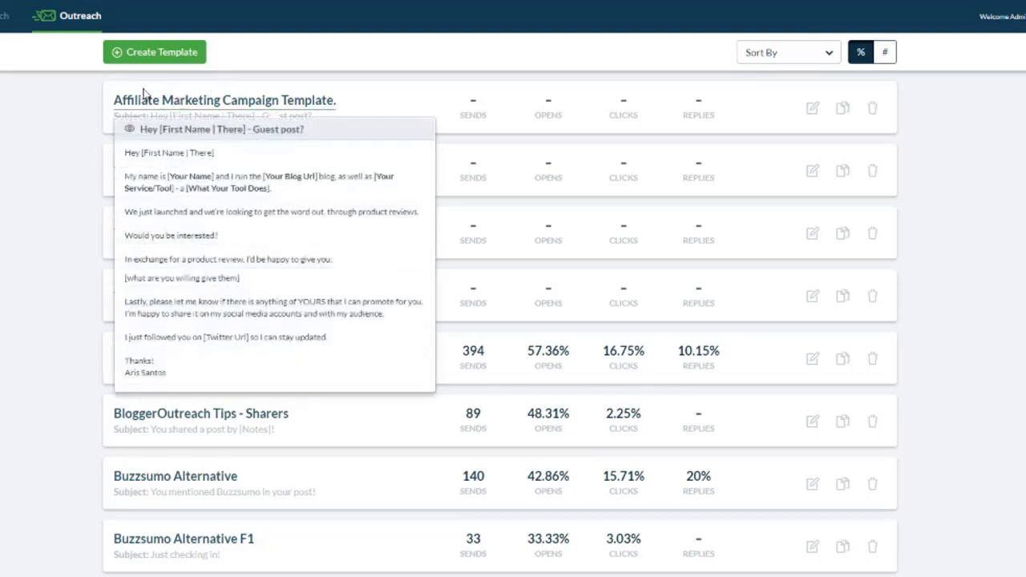
mouse_move(74, 19)
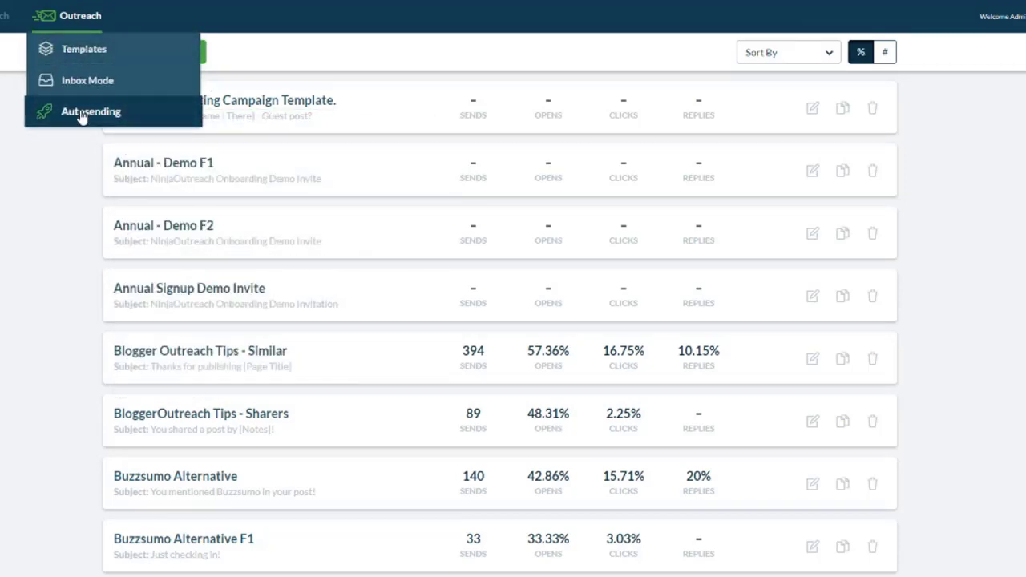
Open the Autosending campaigns page from the Outreach menu.
click(78, 24)
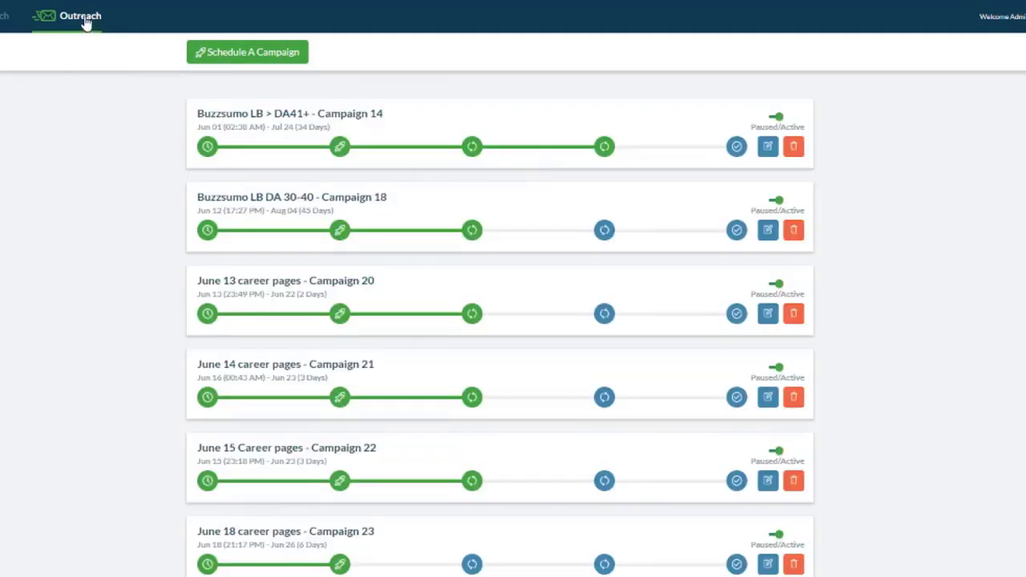
mouse_move(78, 29)
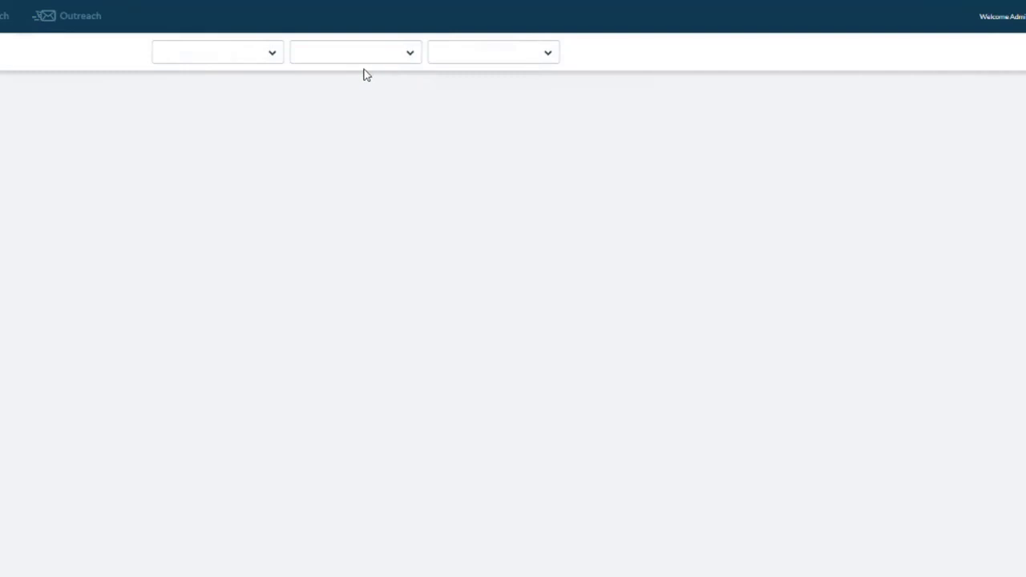
Choose the Ecommerce Keyword lead list and the second sender address for the campaign.
click(266, 58)
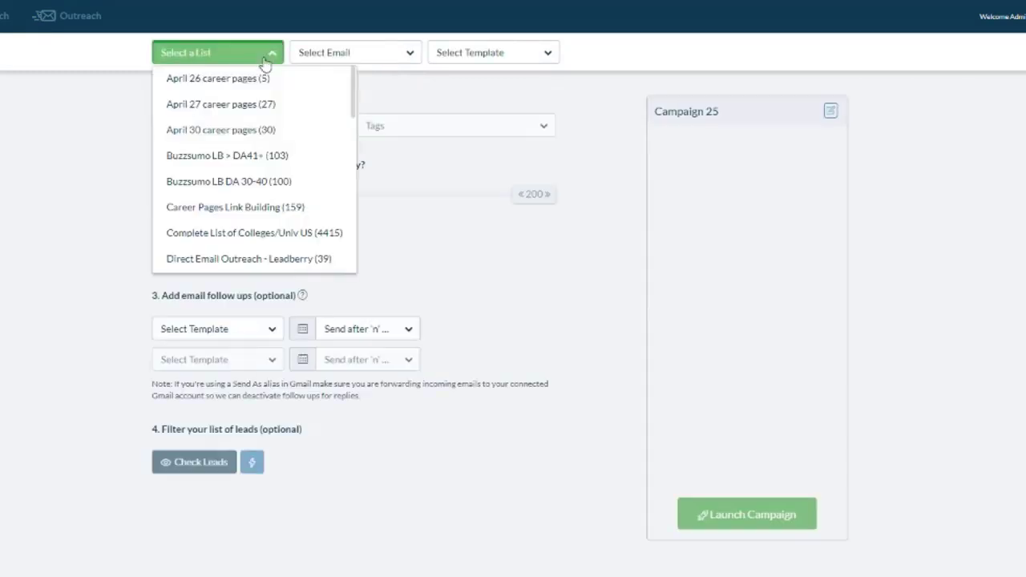
scroll(237, 229, down, 3)
scroll(236, 228, up, 1)
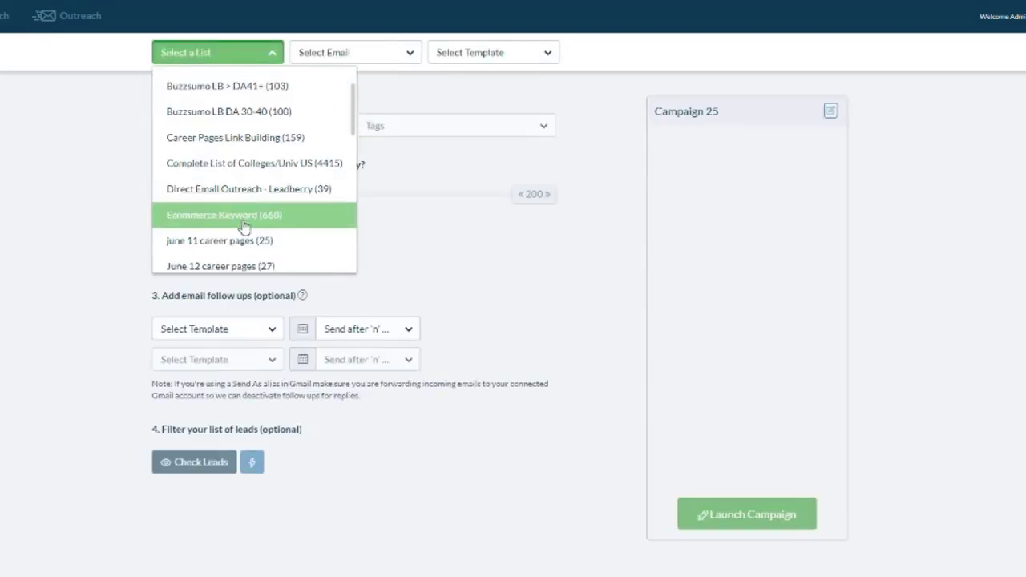
click(234, 214)
click(350, 56)
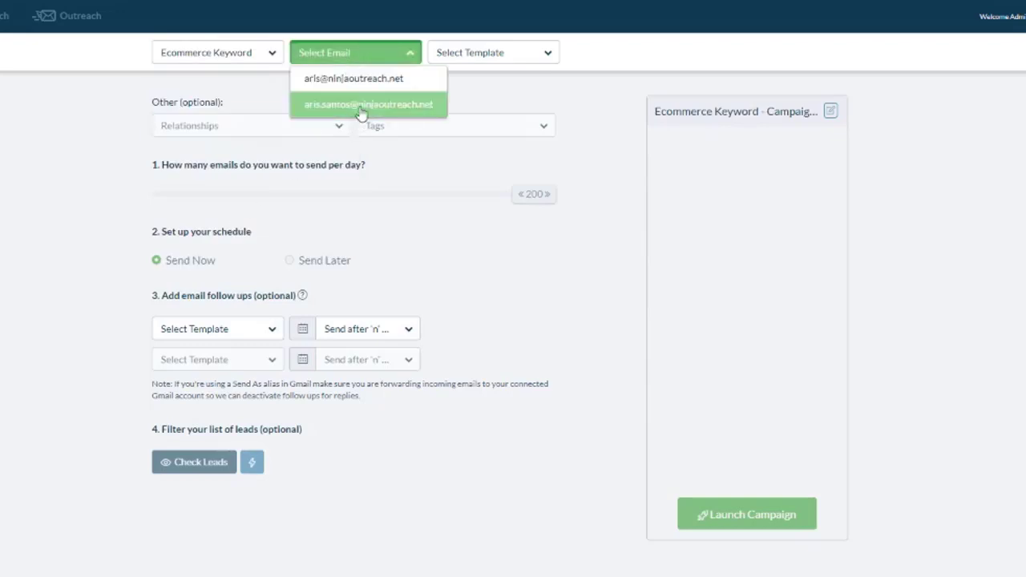
click(364, 102)
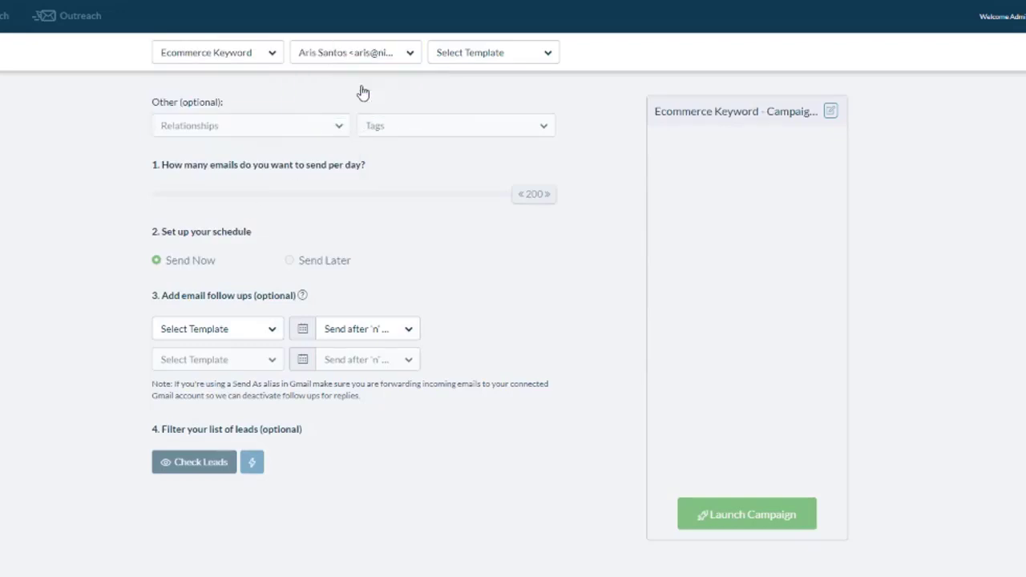
click(351, 60)
Select LeadBerry Leads as the campaign's main email template.
click(490, 56)
scroll(560, 227, down, 3)
scroll(545, 209, up, 5)
click(198, 263)
click(533, 58)
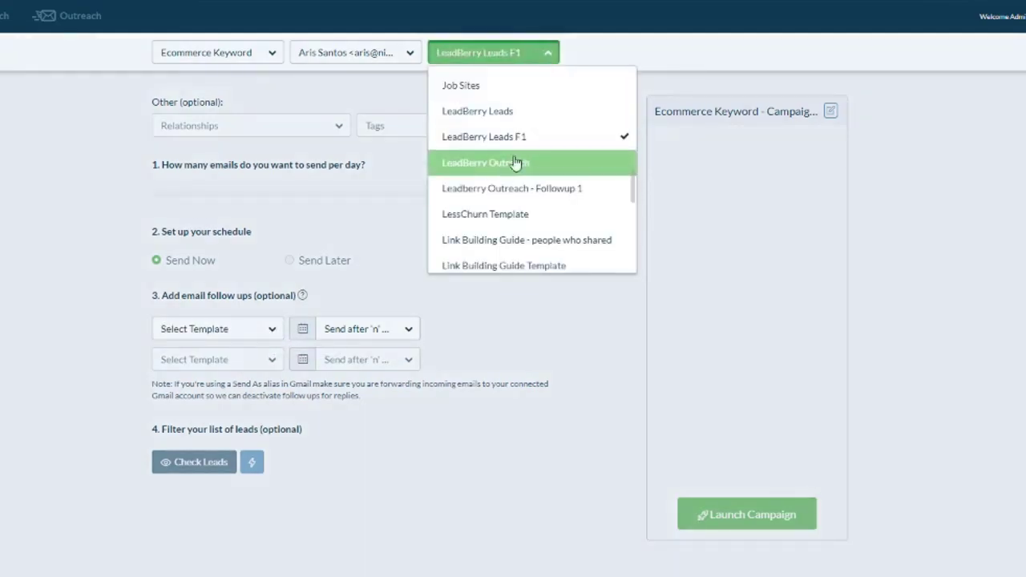
click(525, 118)
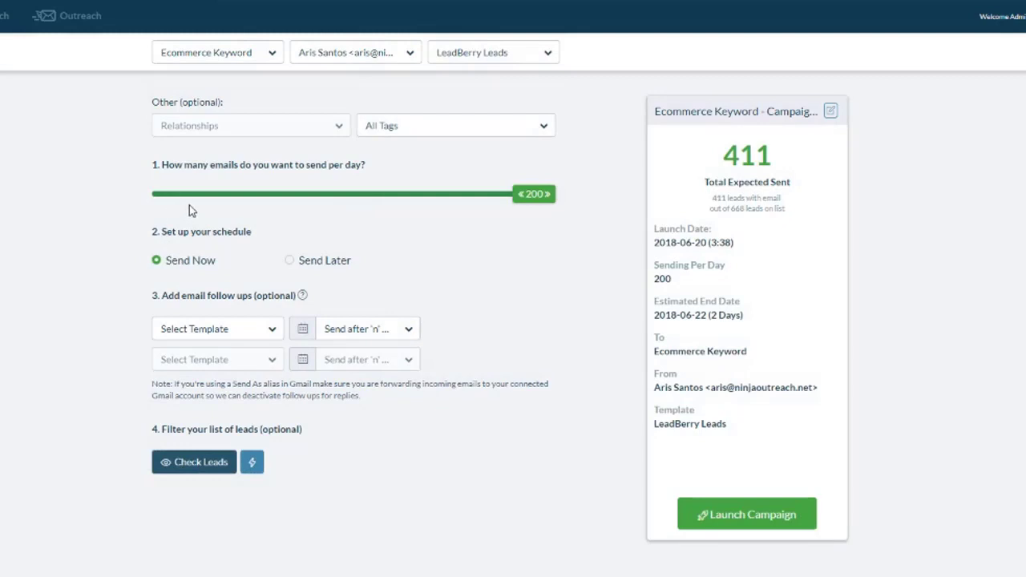
Send 50 emails per day starting later on 06/21/2018, Tuesday to Thursday only.
mouse_move(248, 195)
mouse_down()
mouse_move(189, 200)
mouse_move(399, 206)
mouse_move(213, 207)
mouse_move(253, 207)
mouse_up()
click(221, 329)
click(27, 312)
click(291, 261)
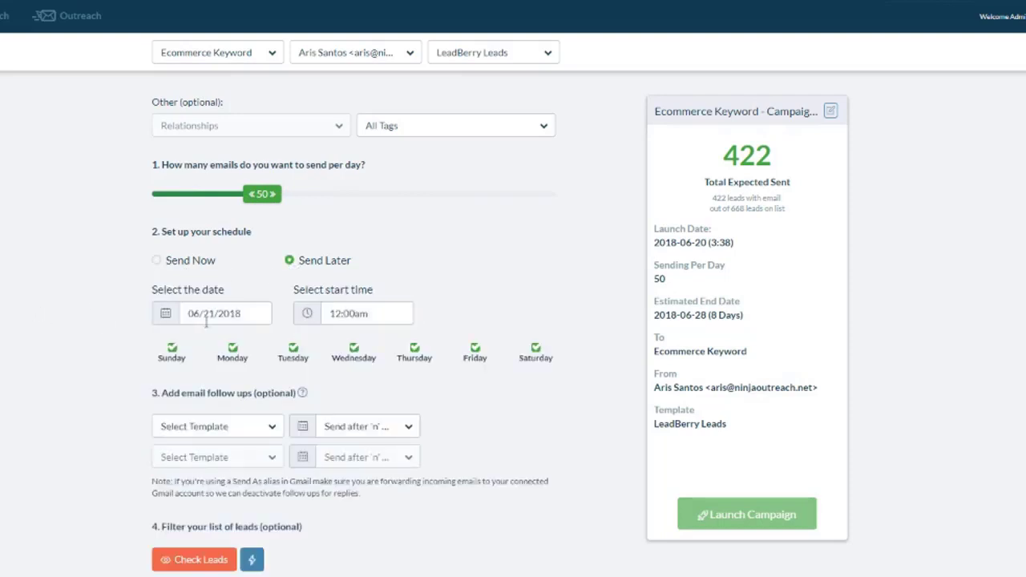
click(181, 353)
click(536, 353)
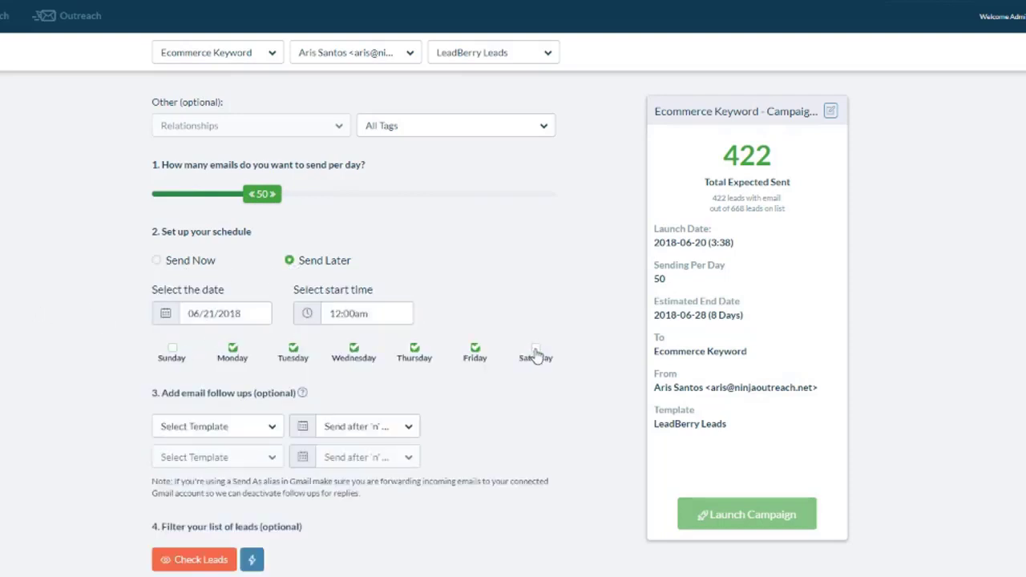
click(474, 353)
click(233, 349)
Set LeadBerry Leads F1 as the follow-up template, sent after 3 days.
click(270, 433)
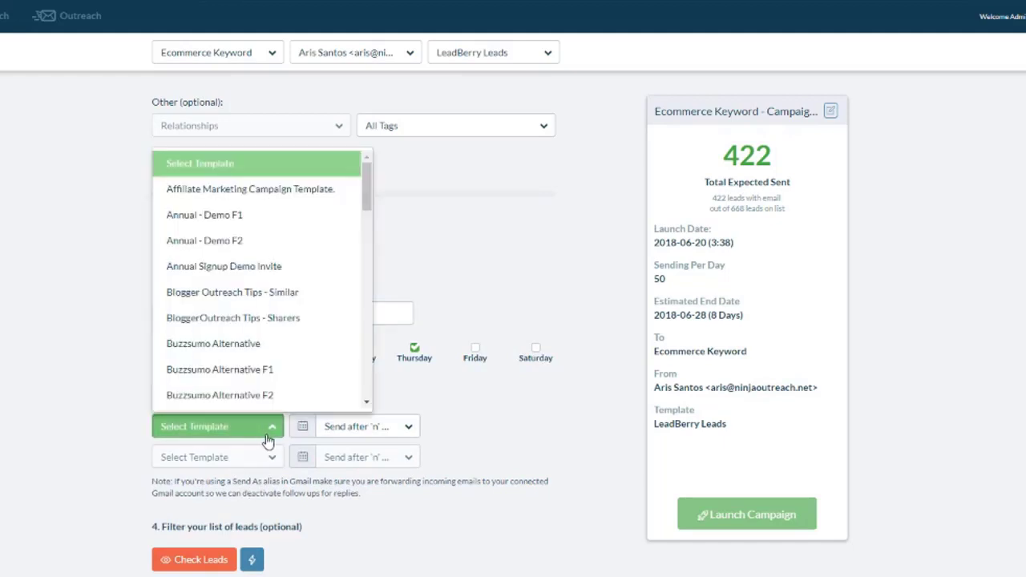
scroll(273, 349, down, 10)
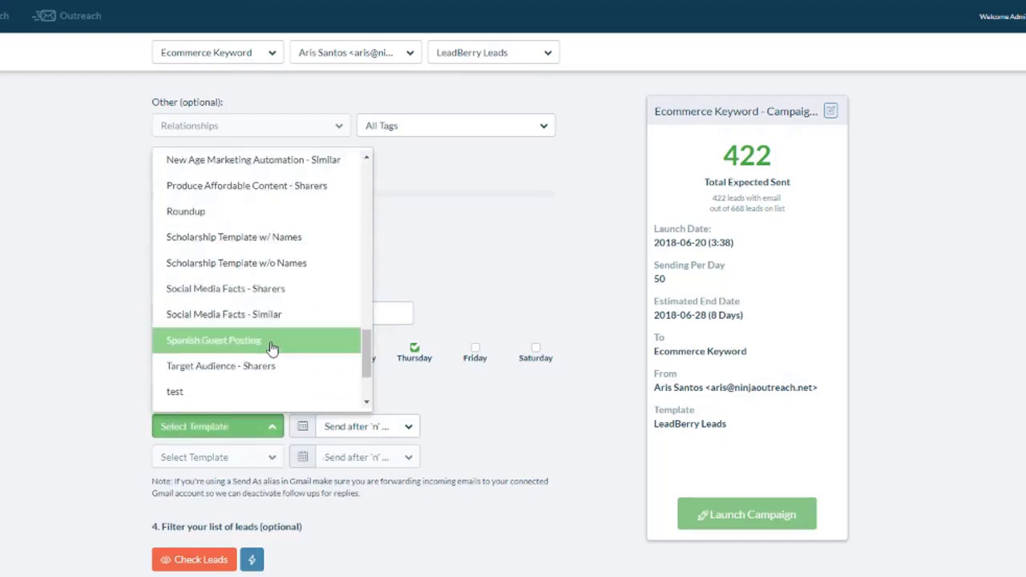
scroll(272, 349, up, 5)
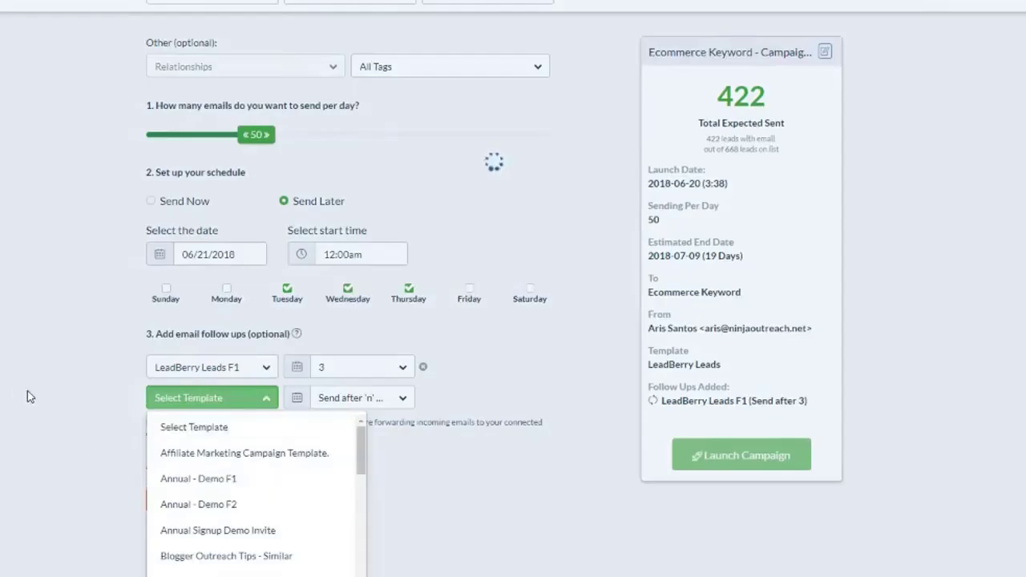
click(28, 394)
scroll(78, 422, up, 1)
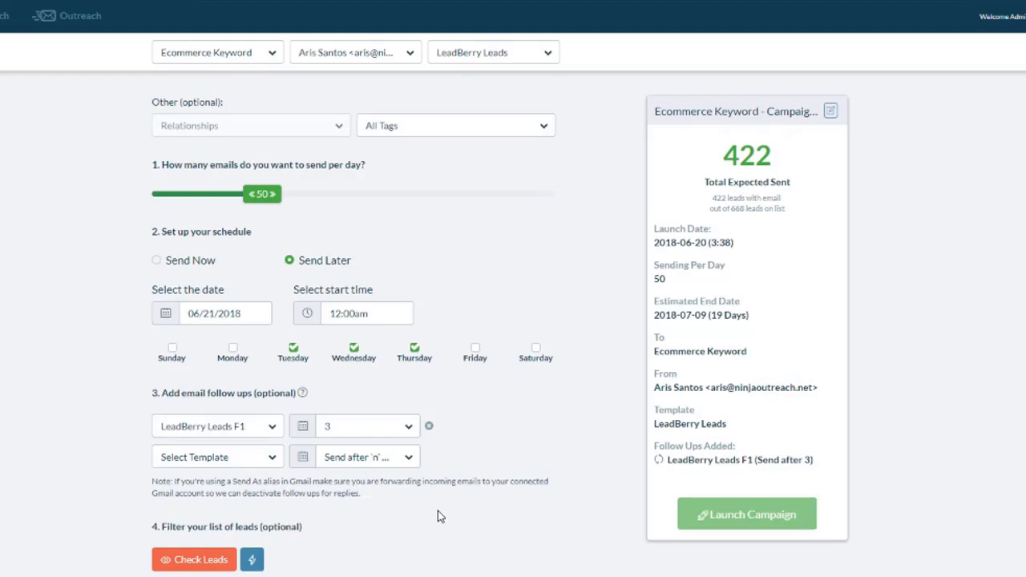
Open Check Leads and fill the first incomplete lead's first name with 'there'.
click(210, 559)
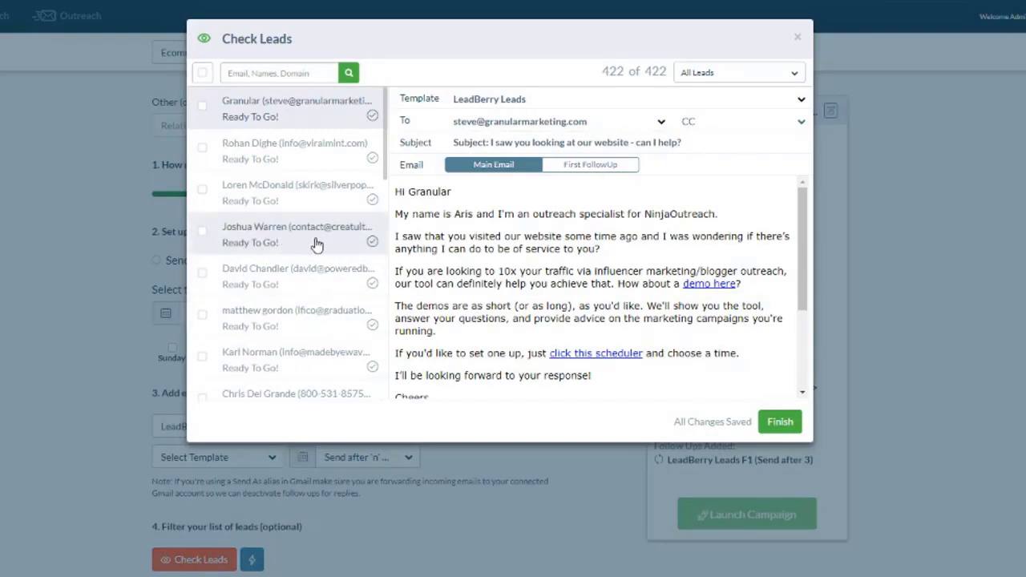
scroll(328, 245, down, 10)
scroll(332, 308, down, 5)
scroll(332, 304, down, 3)
scroll(265, 317, up, 5)
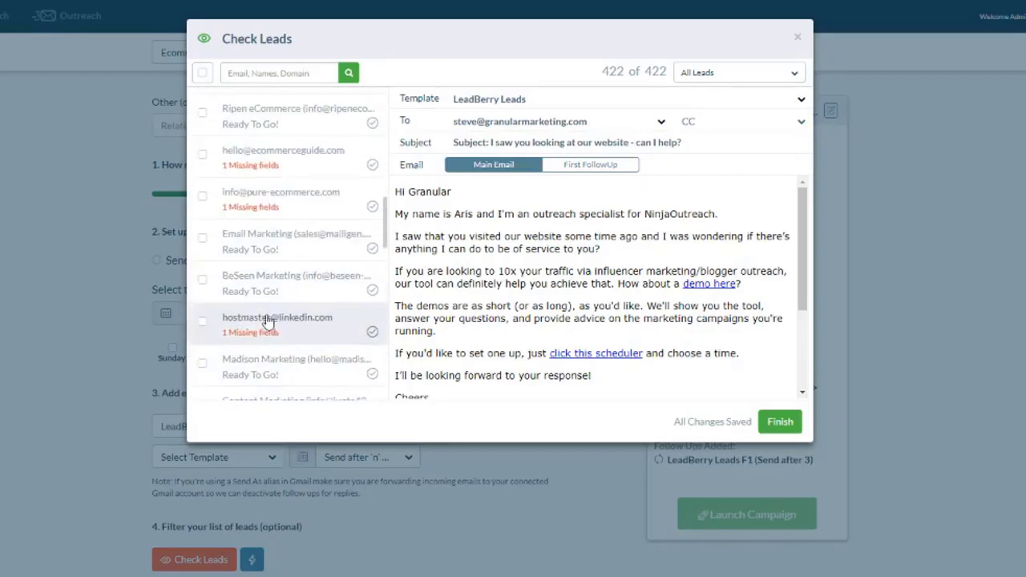
click(275, 194)
click(450, 315)
text(there)
Fill the next lead's missing first name with 'there' and finish the lead review.
click(332, 330)
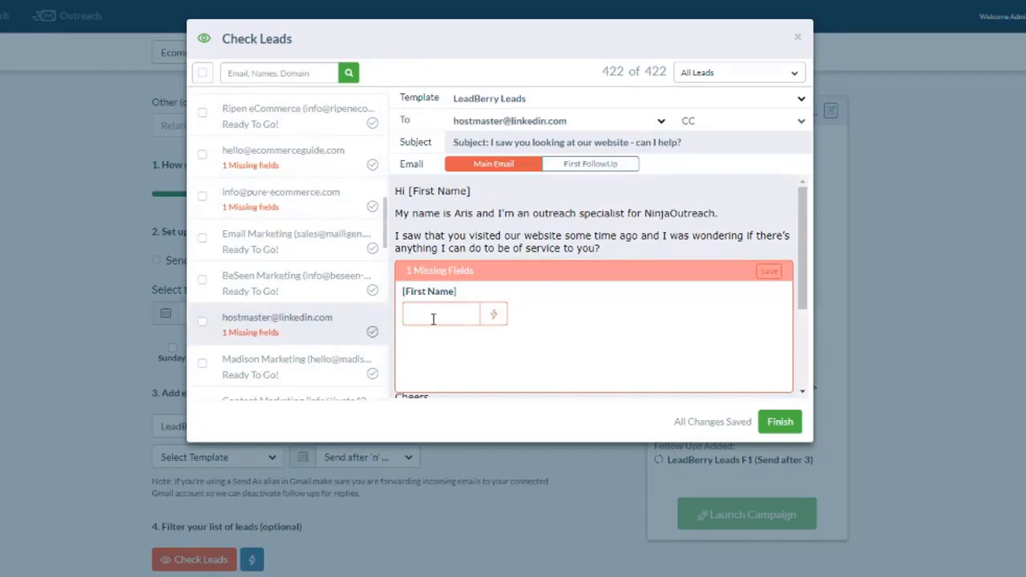
click(451, 315)
text(hered)
key(BackSpace)
key(BackSpace)
key(BackSpace)
key(BackSpace)
key(BackSpace)
text(there)
click(778, 423)
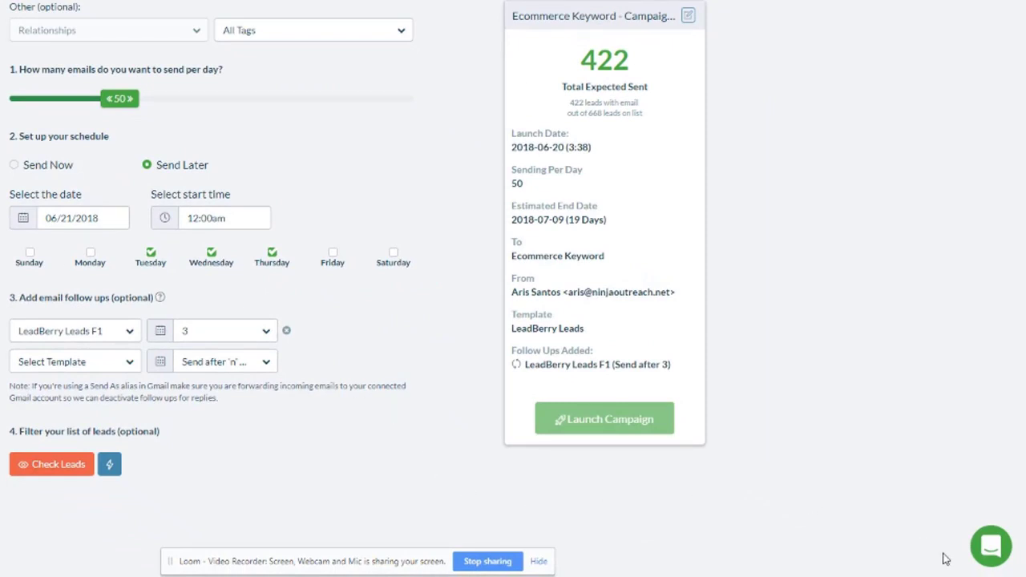
Bring up the Support Ninjas chat window beside the campaign summary showing 422 expected sends.
click(997, 553)
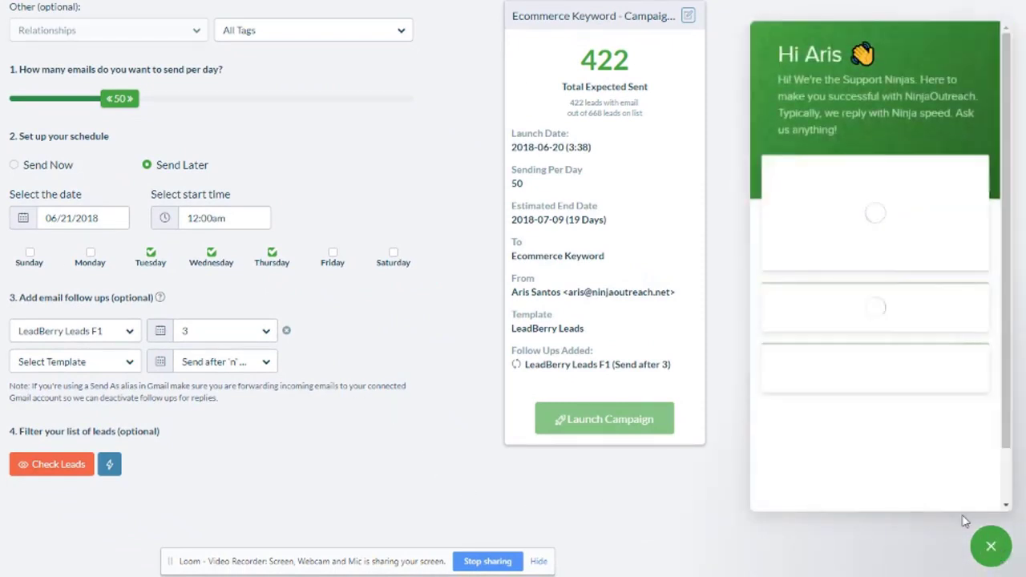